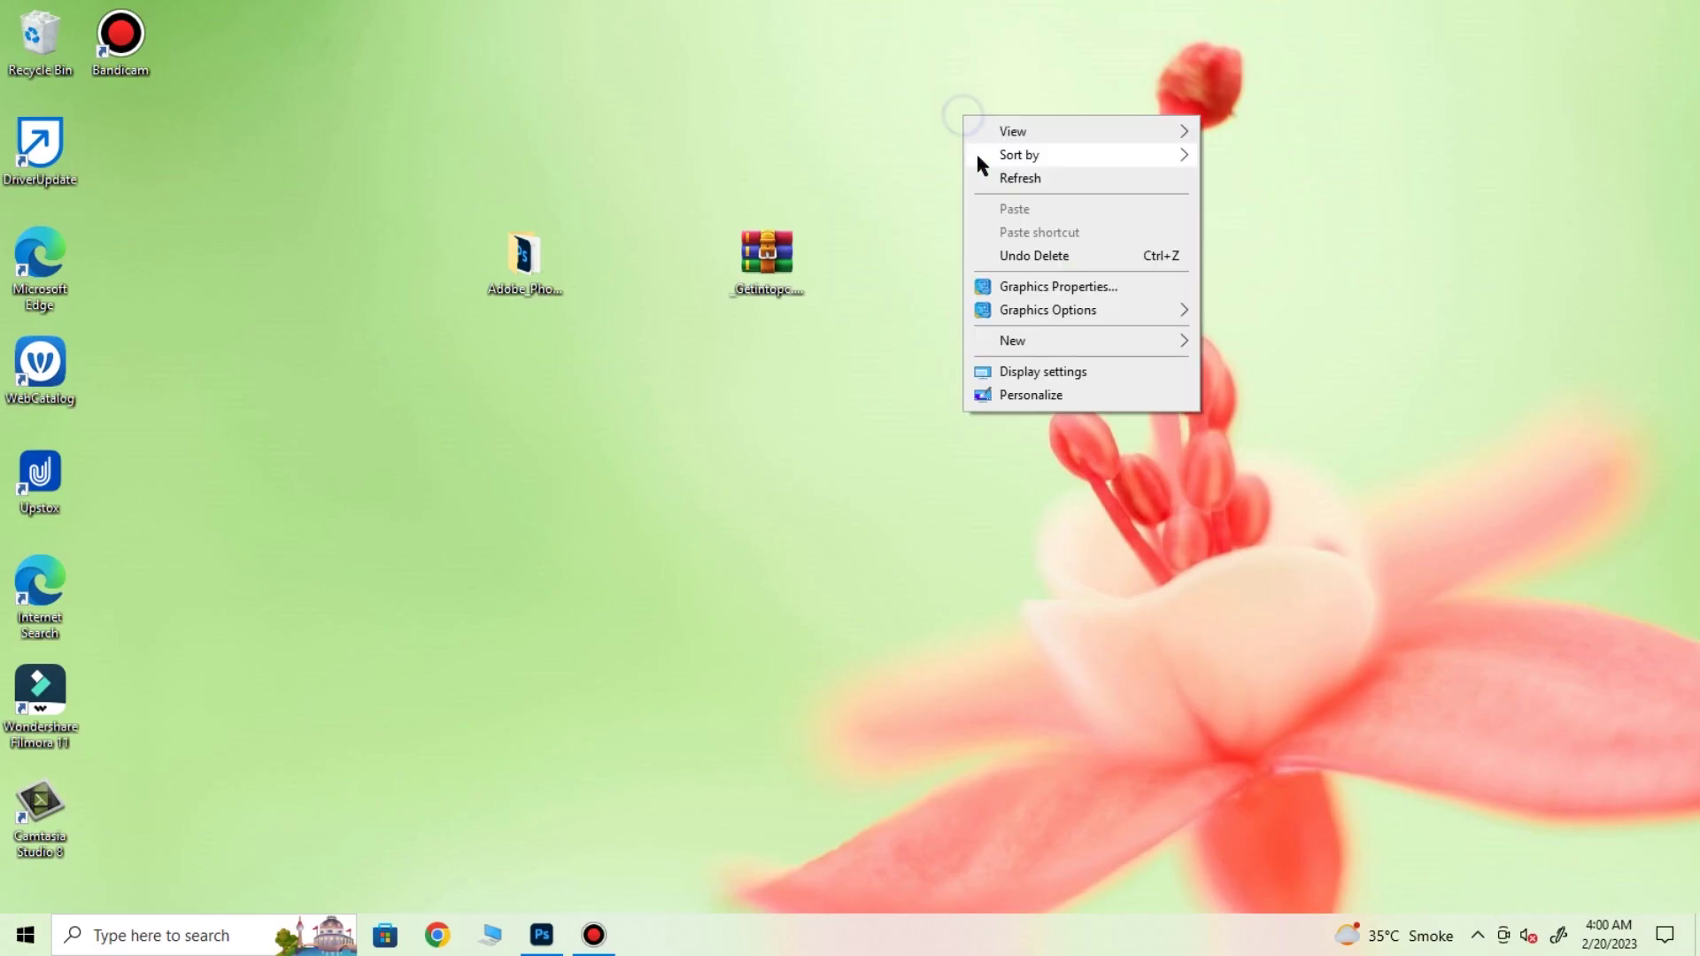
Step: Refresh the Windows desktop twice from its right-click menu
click(994, 175)
right_click(1016, 232)
click(1018, 235)
right_click(1018, 239)
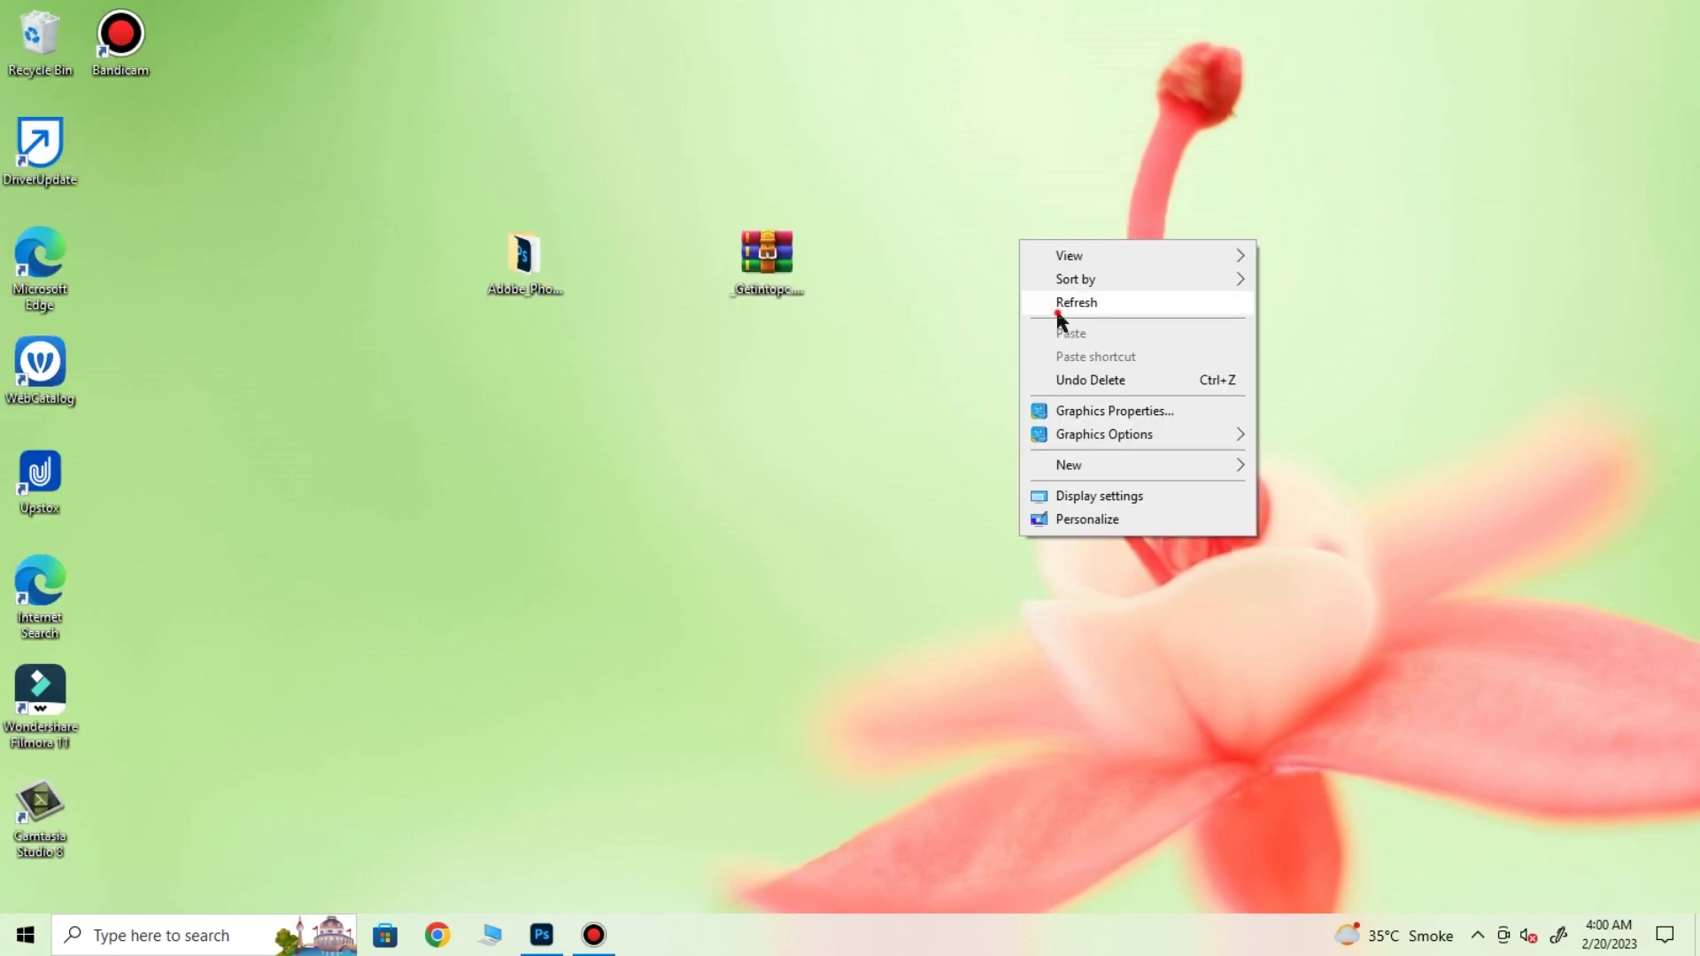
click(1056, 302)
Step: Bring Photoshop forward, duplicate Layer 0 as Layer 0 copy, and convert the copy to a smart object
click(567, 938)
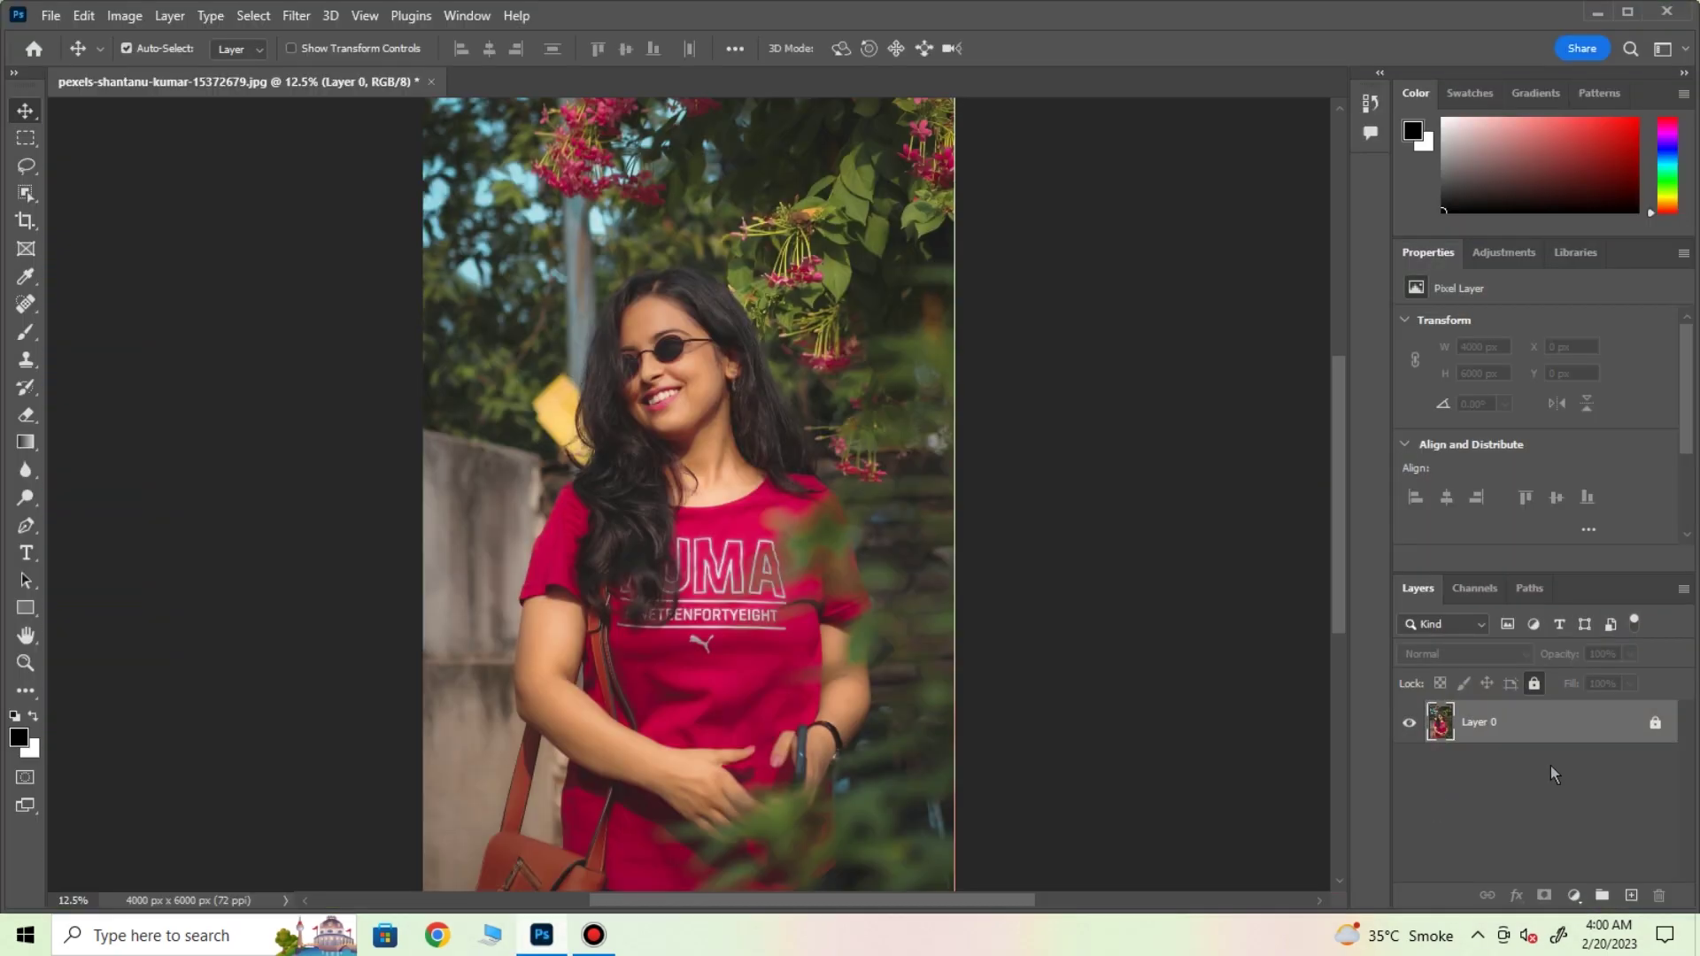
right_click(1496, 727)
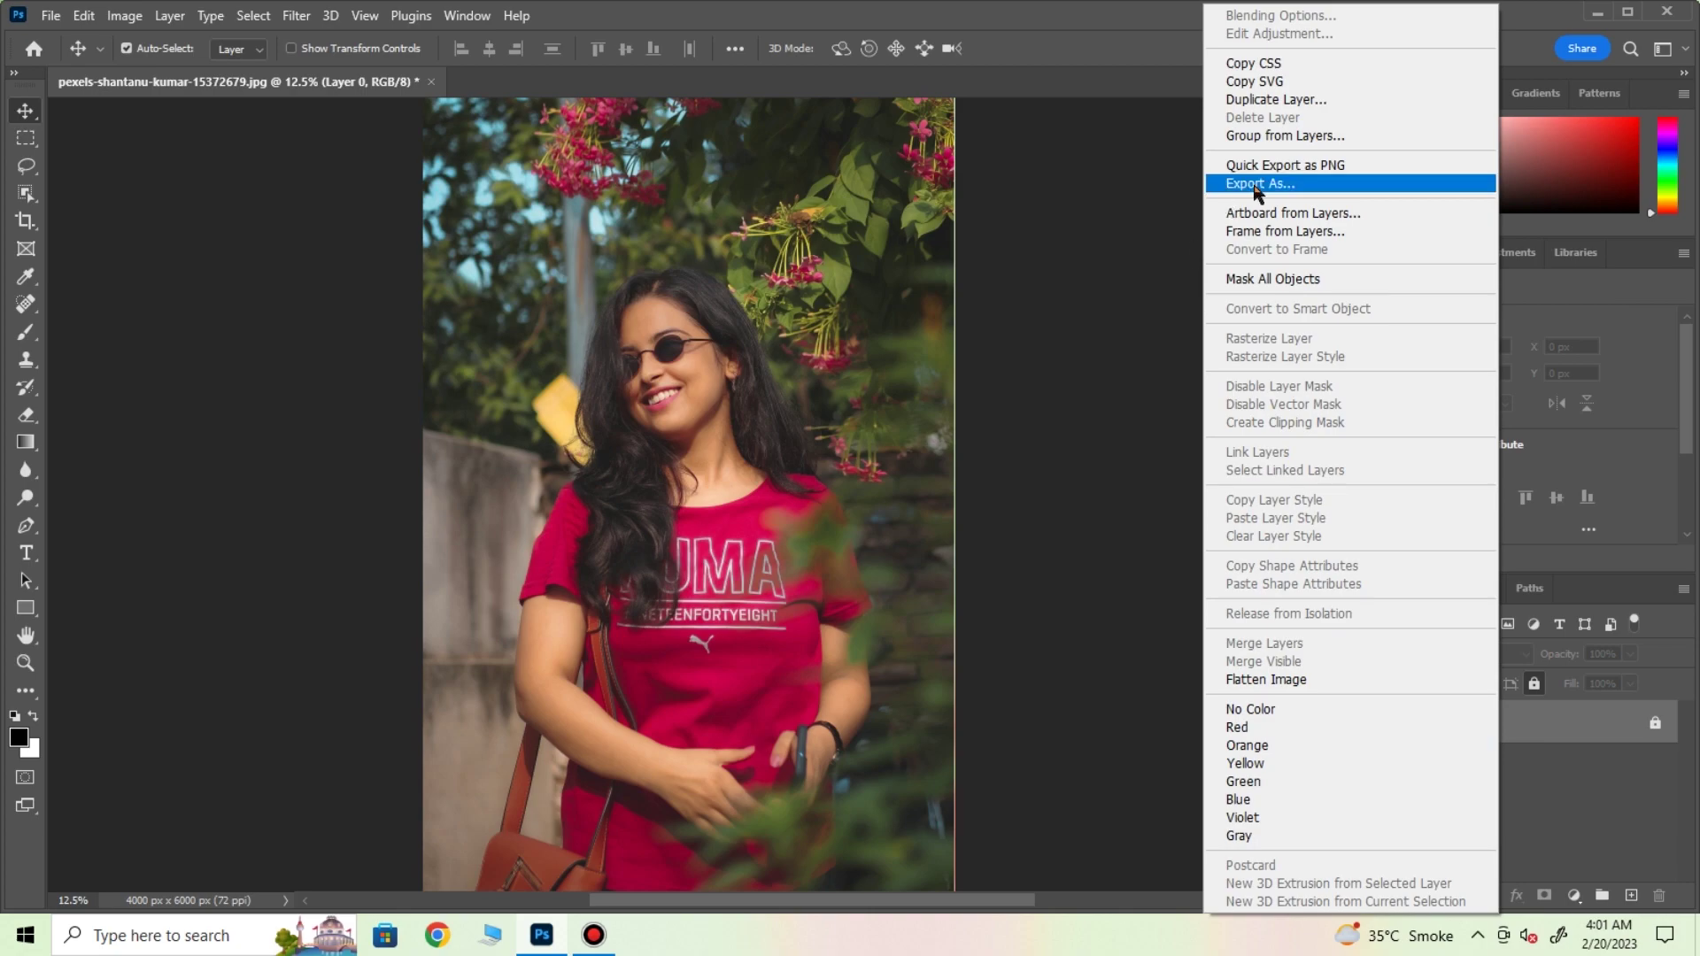
click(1284, 99)
click(1025, 253)
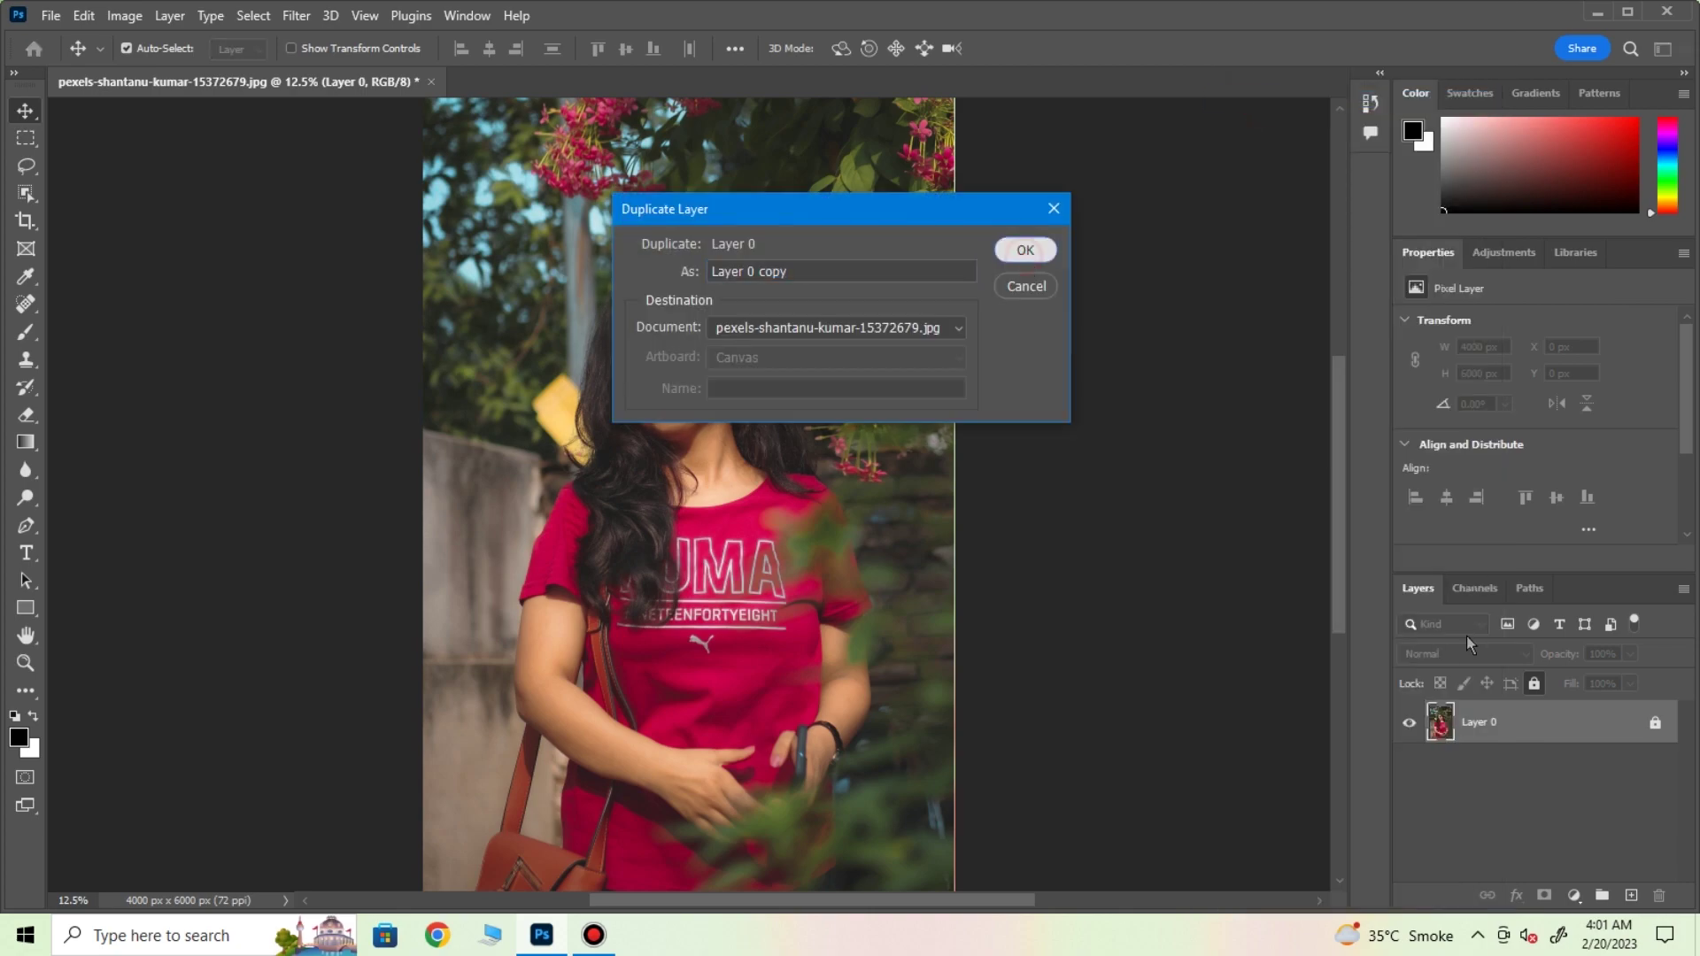
right_click(1575, 724)
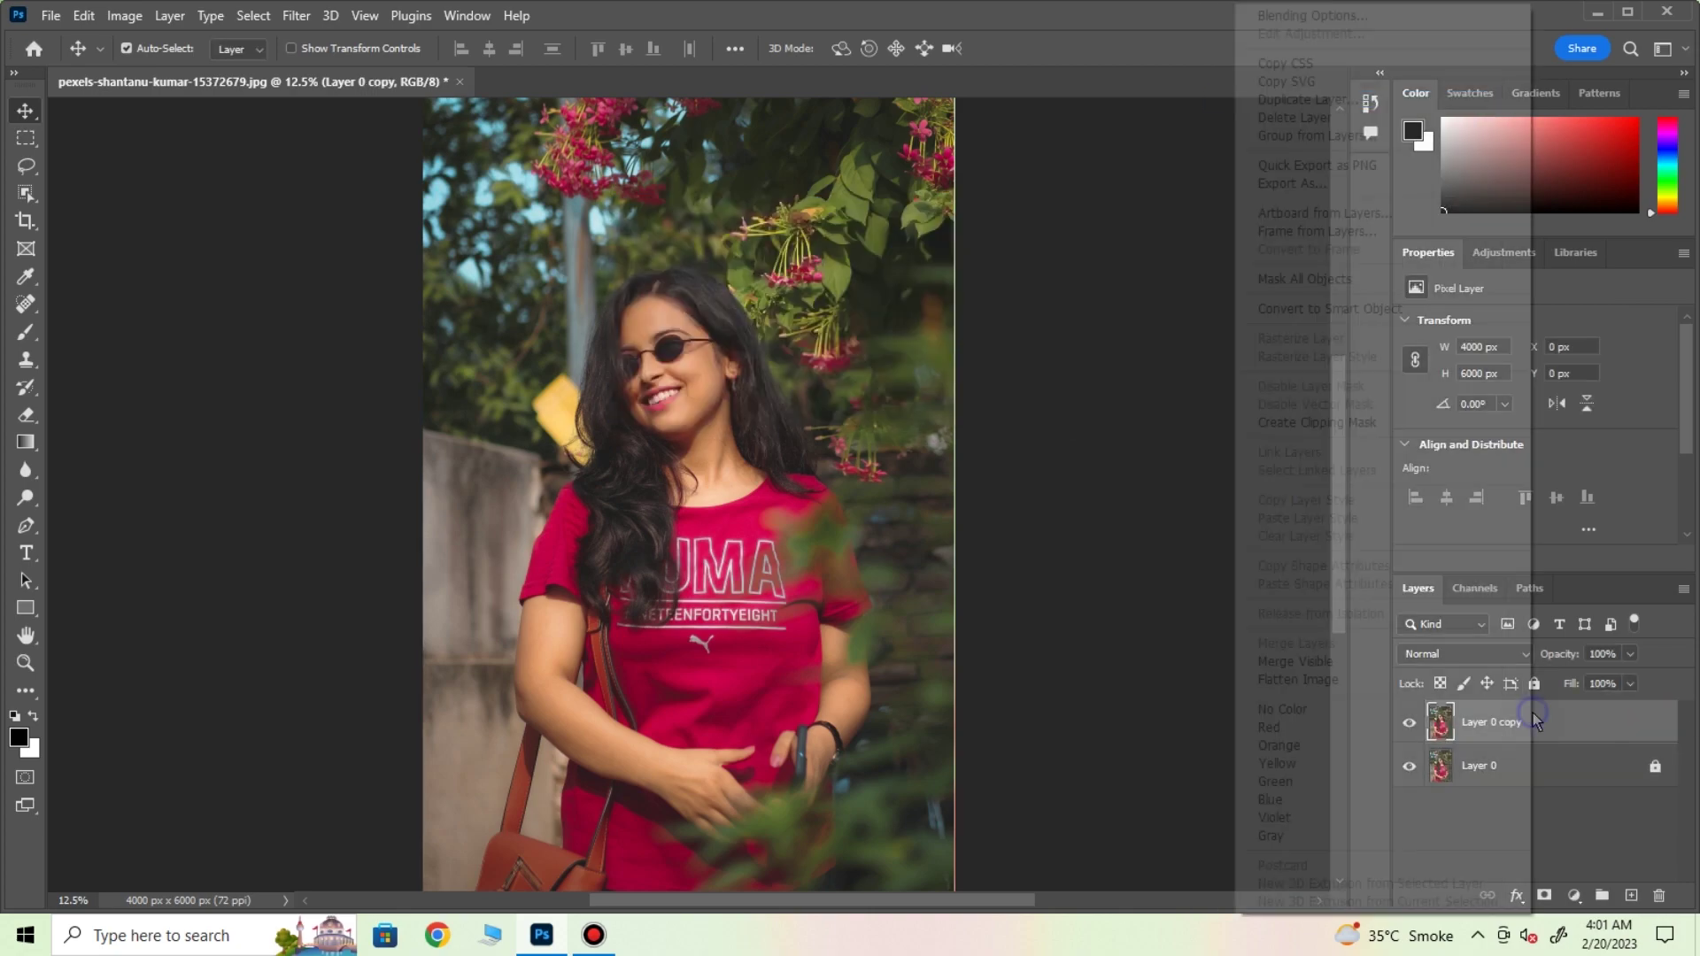
click(1343, 308)
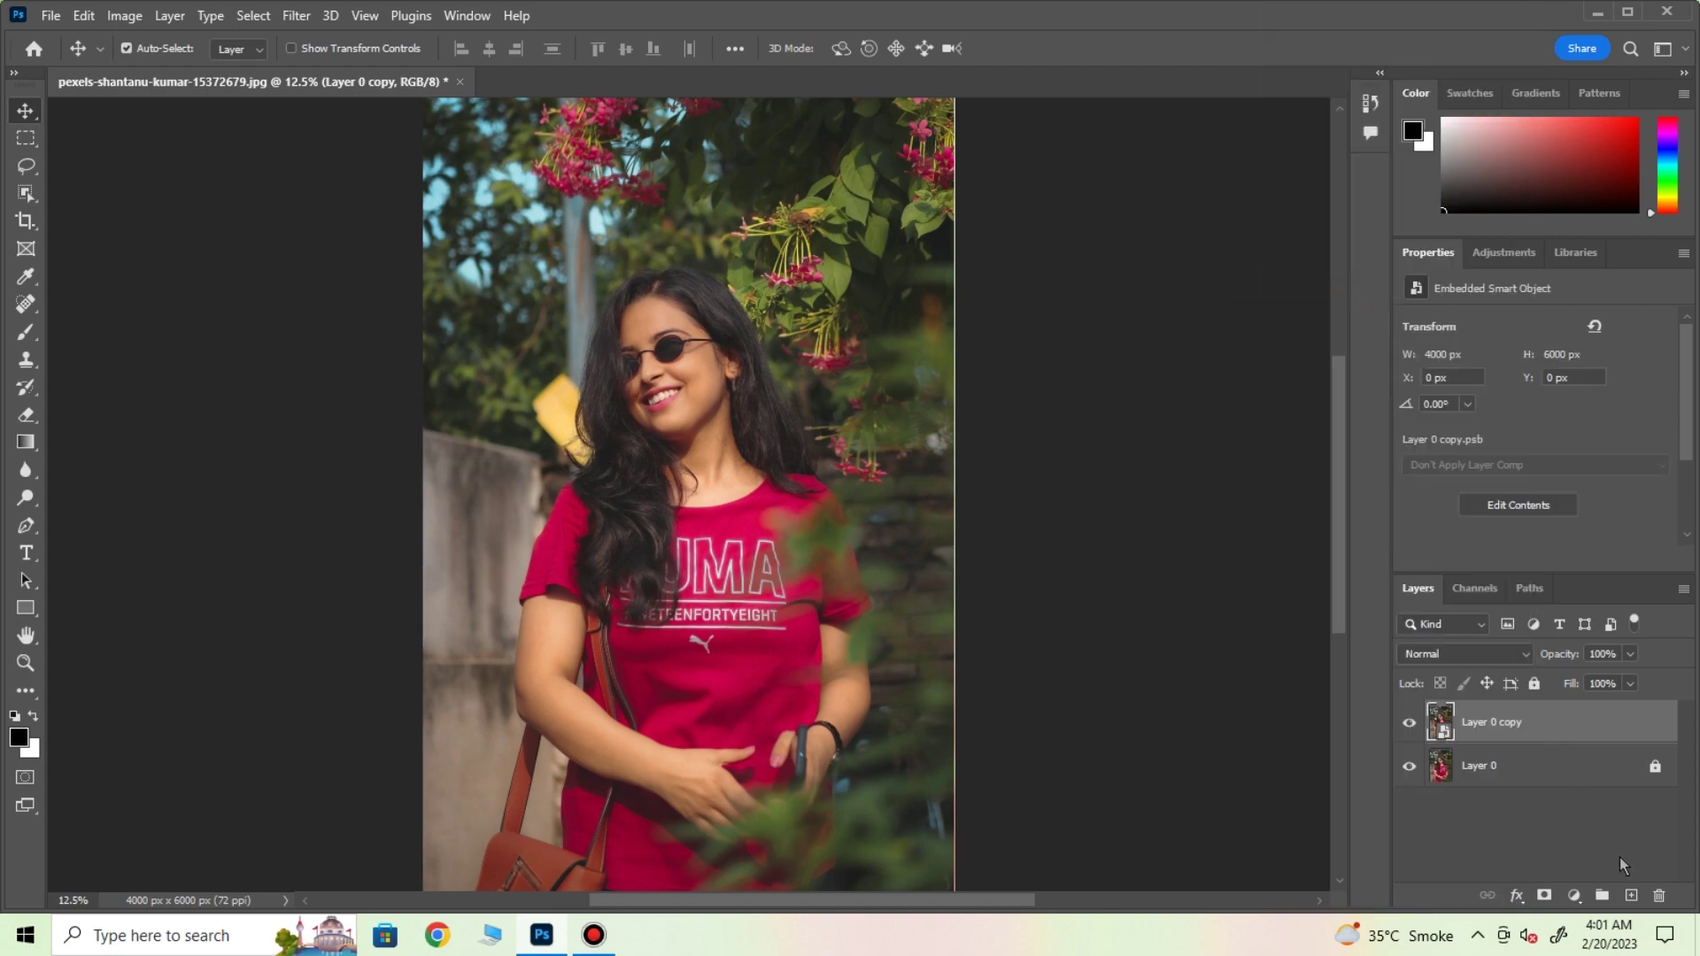
Step: Add a Channel Mixer adjustment layer with the Red channel's red raised to +103
click(1575, 896)
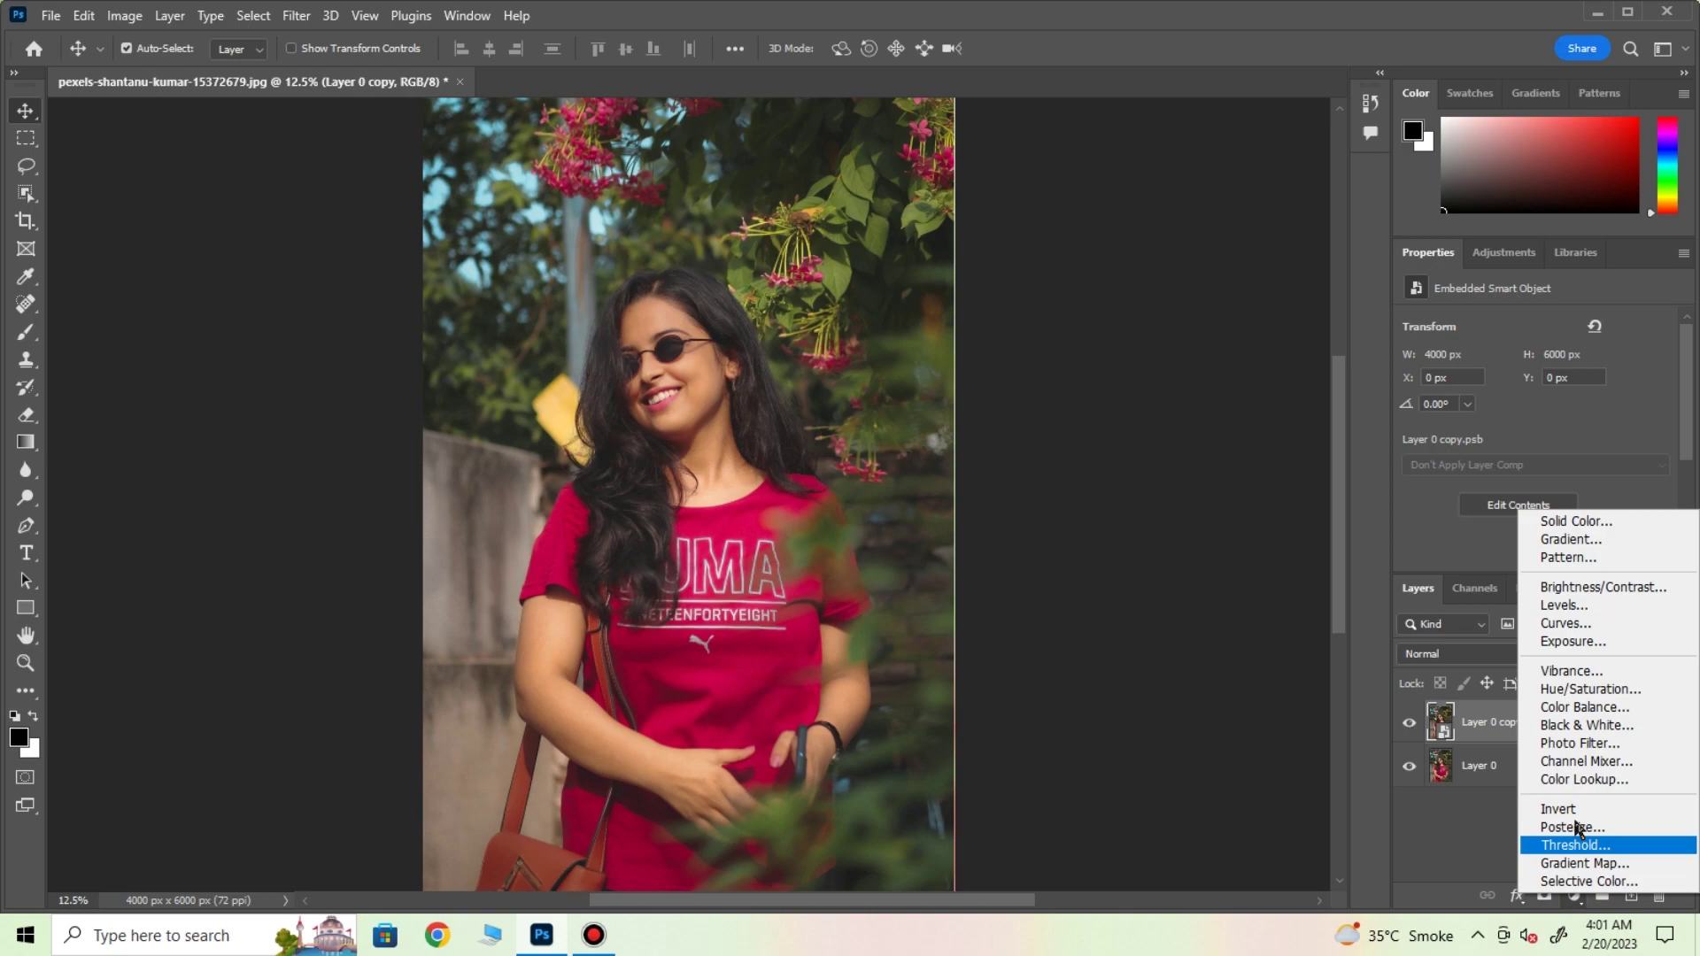
click(1580, 762)
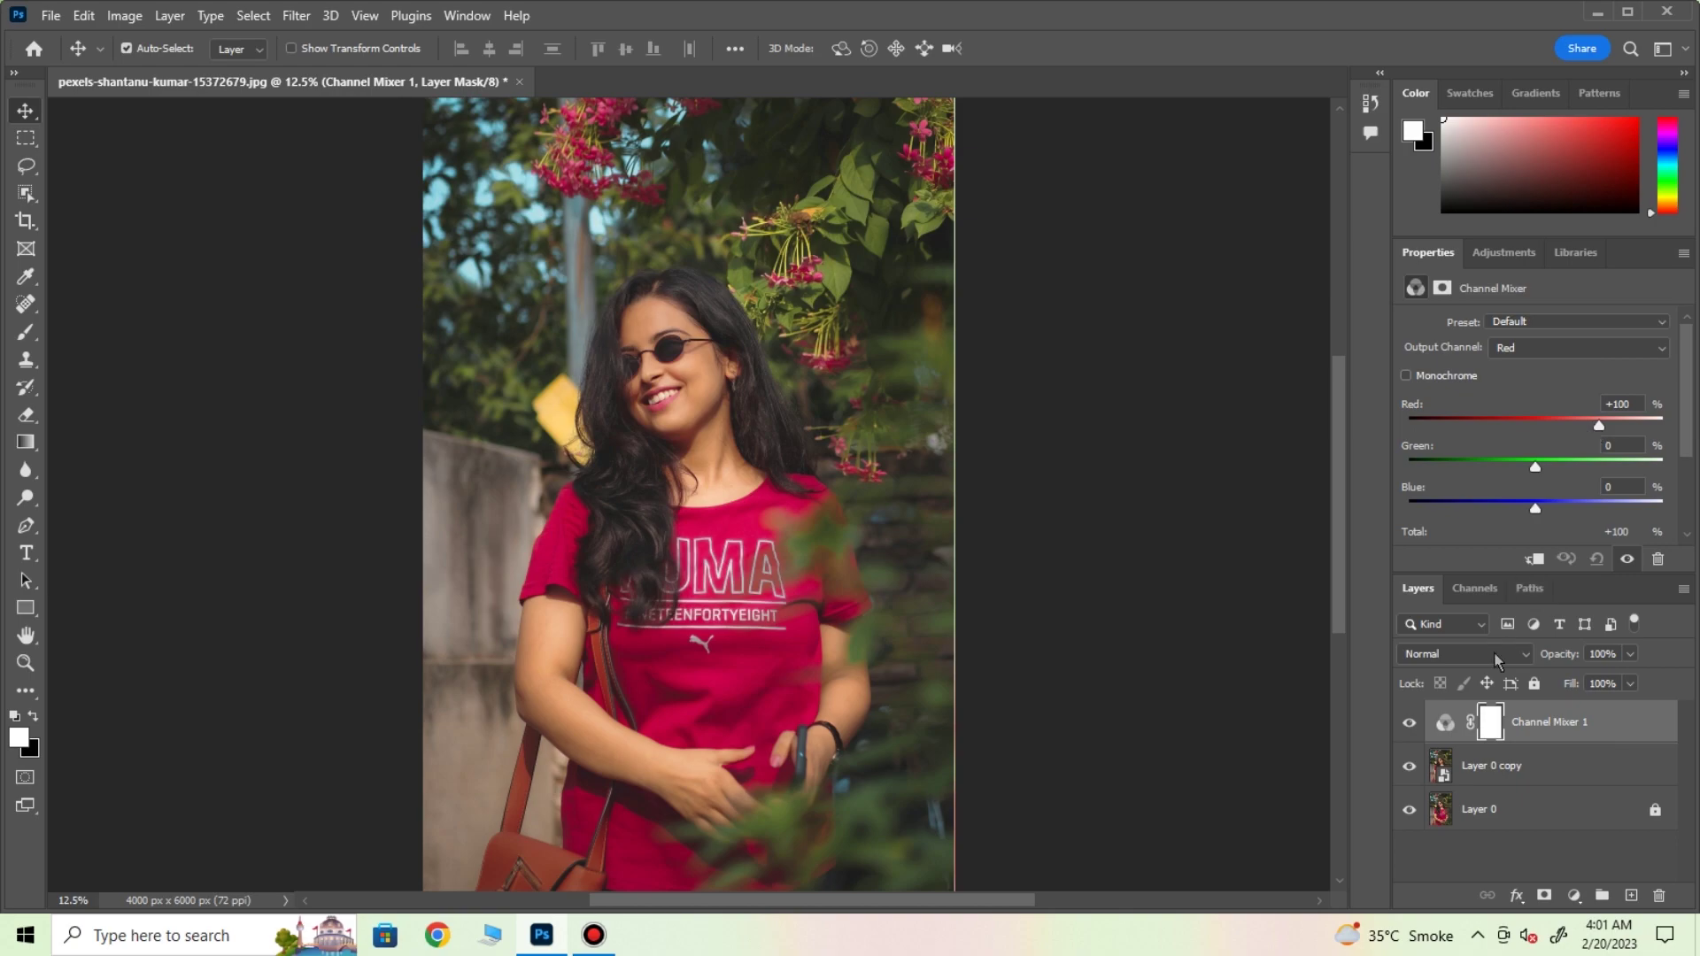
drag(1599, 424, 1601, 424)
click(1528, 852)
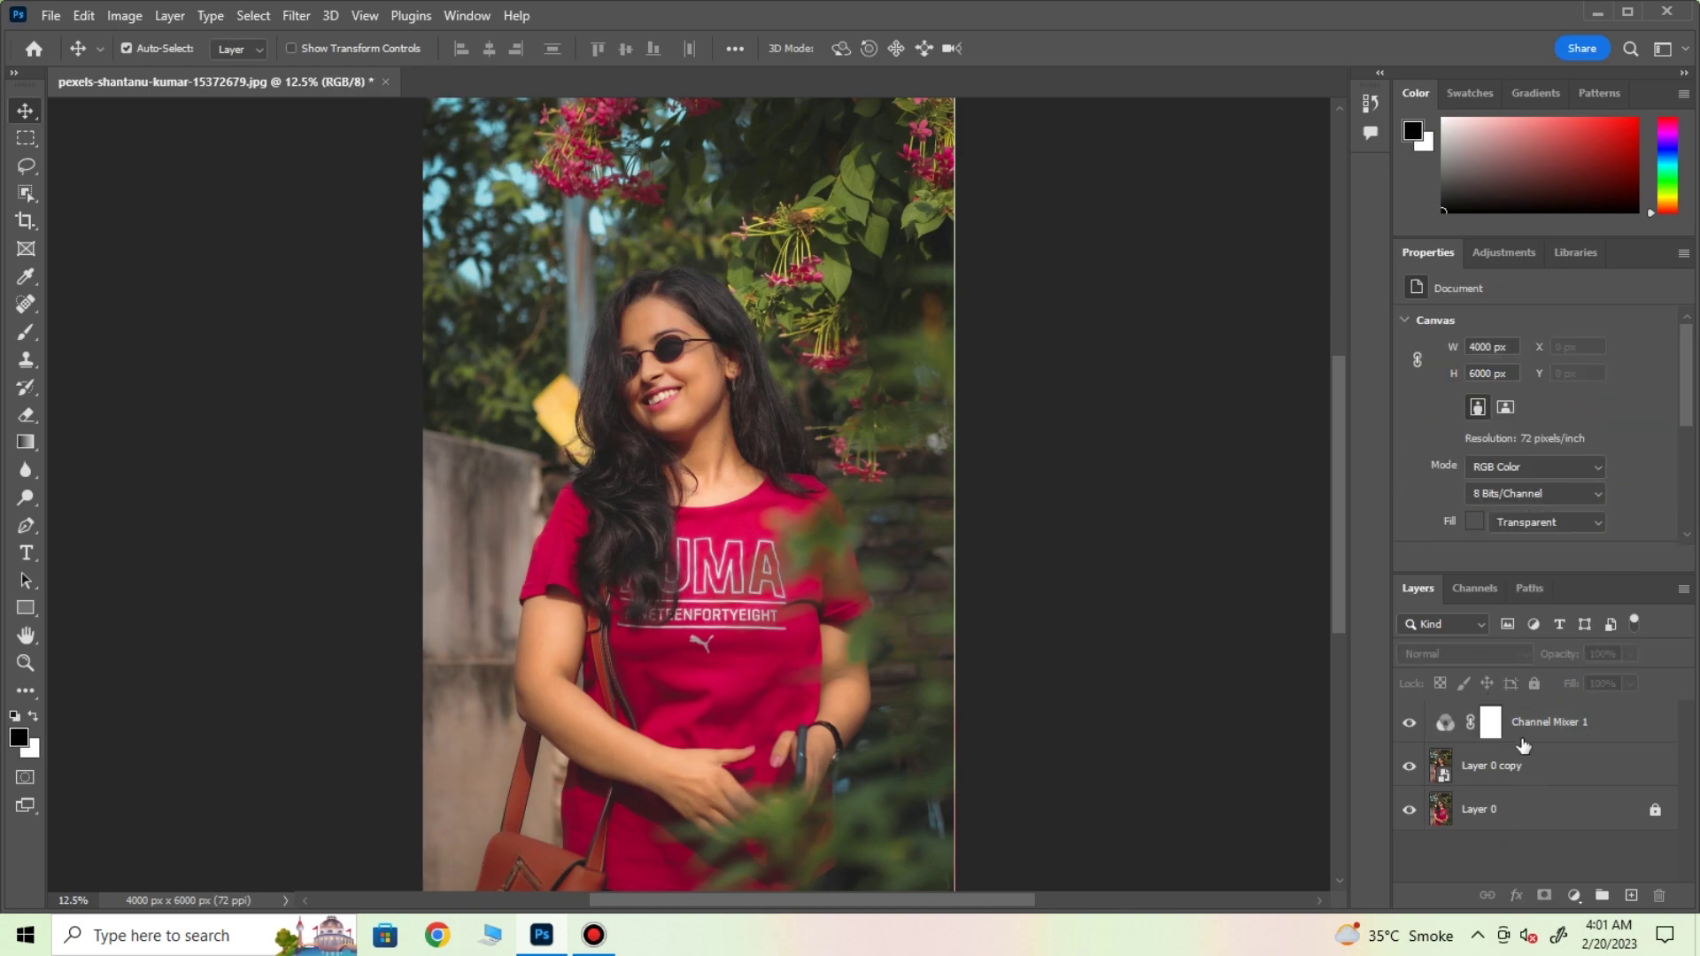
Step: Set Channel Mixer 1's blend mode to Hard Light and compare with the effect hidden
click(1460, 724)
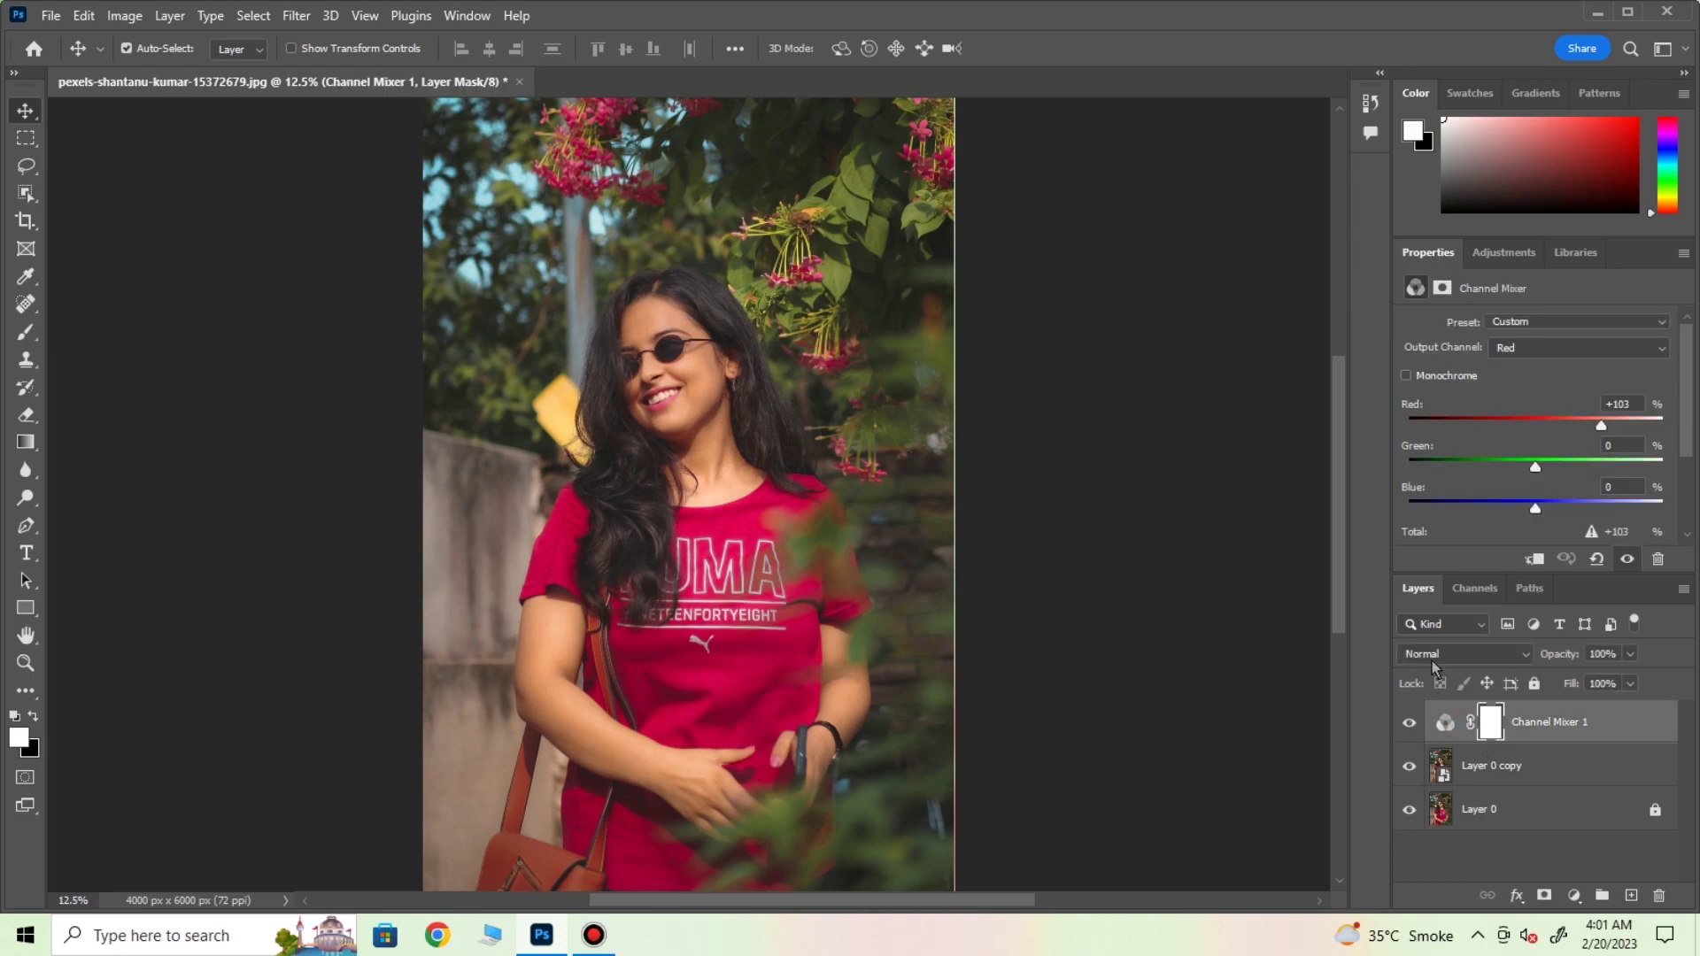
click(1431, 655)
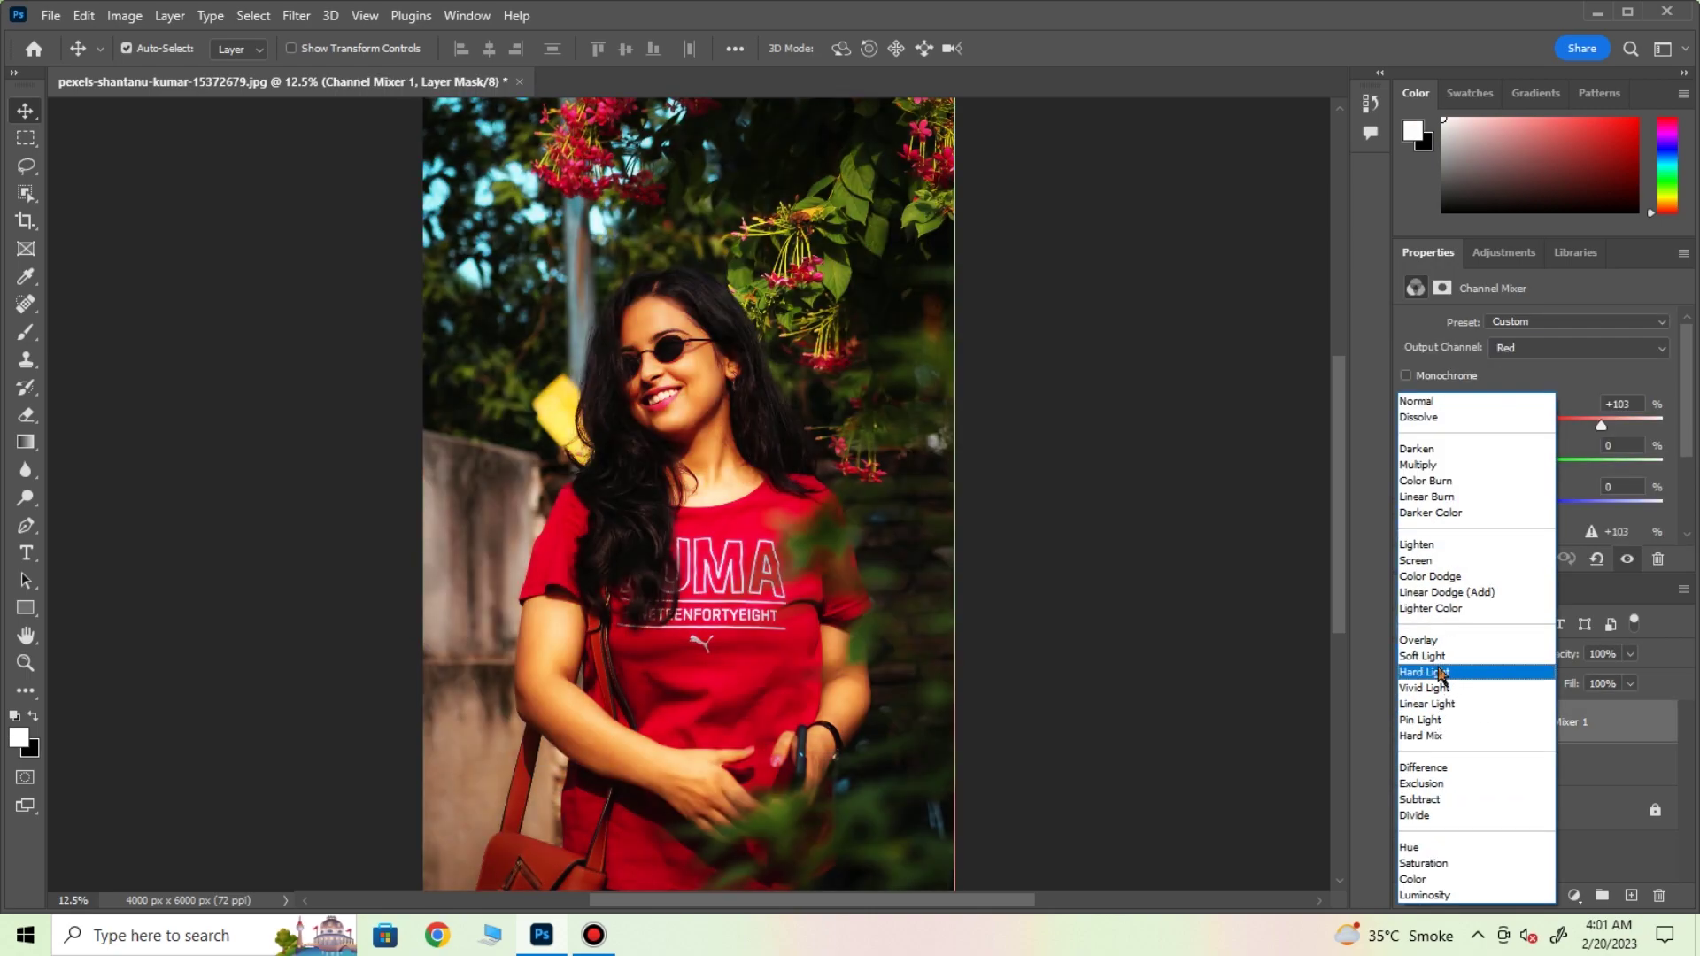
click(1438, 671)
click(1410, 728)
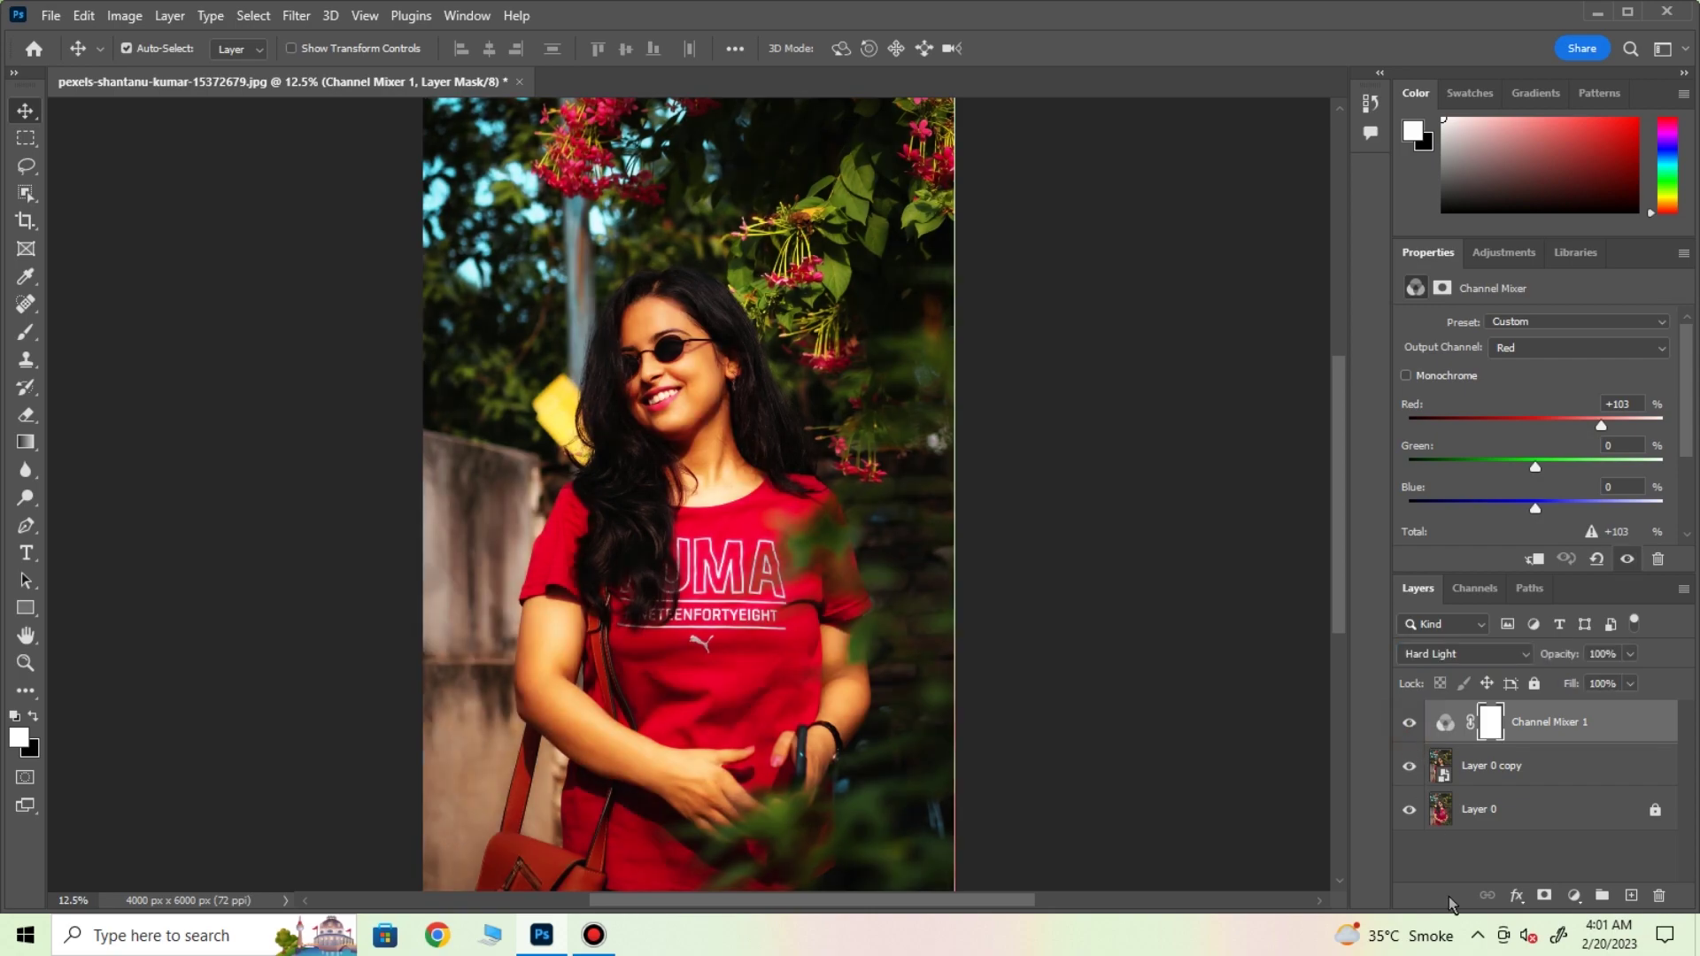
Step: Merge Channel Mixer 1 with Layer 0 copy and open the merged layer in Camera Raw Filter
click(1463, 857)
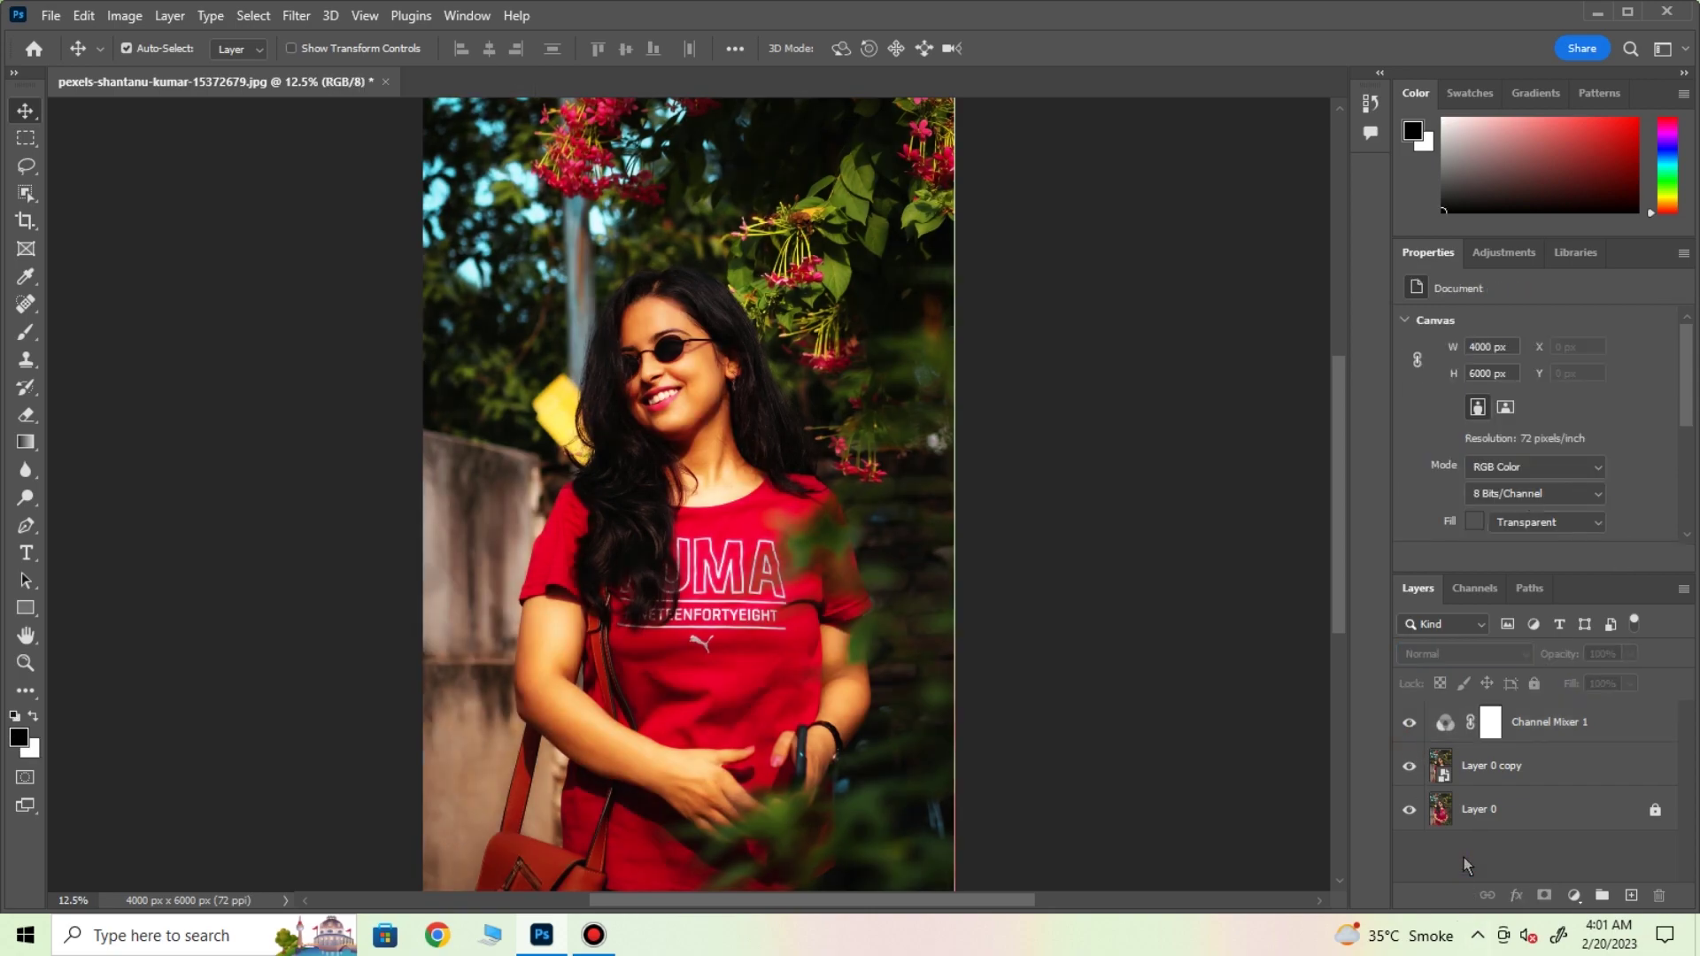
click(1496, 767)
shift+click(1534, 721)
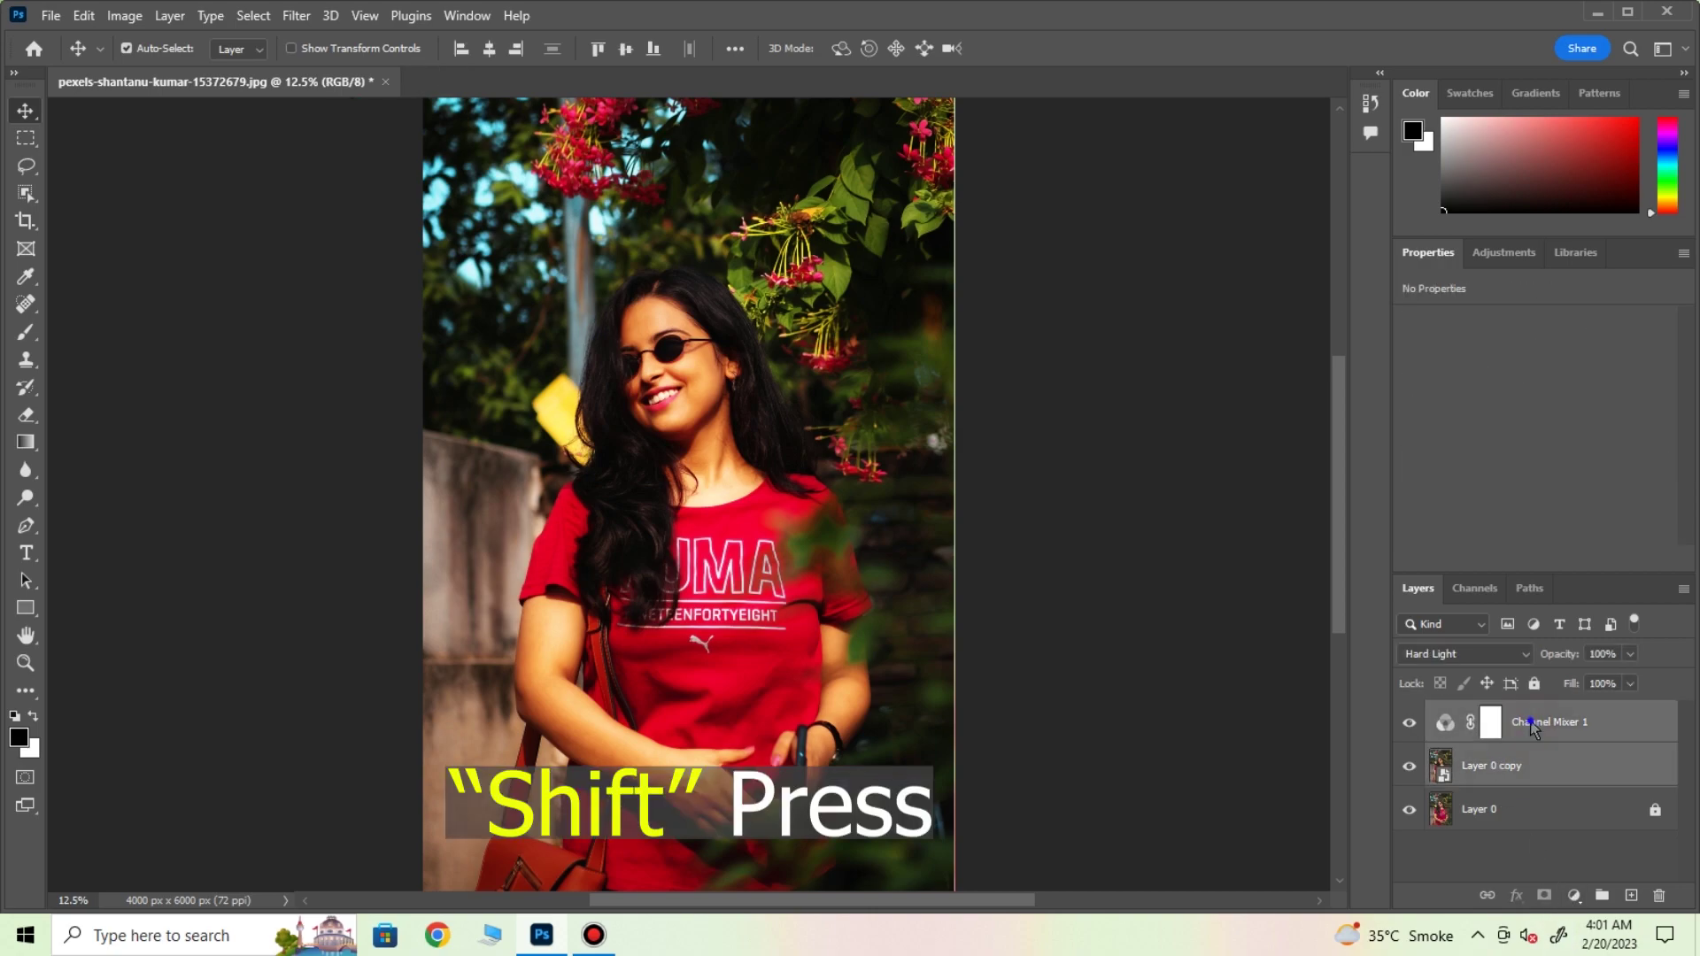
right_click(1536, 722)
click(1275, 645)
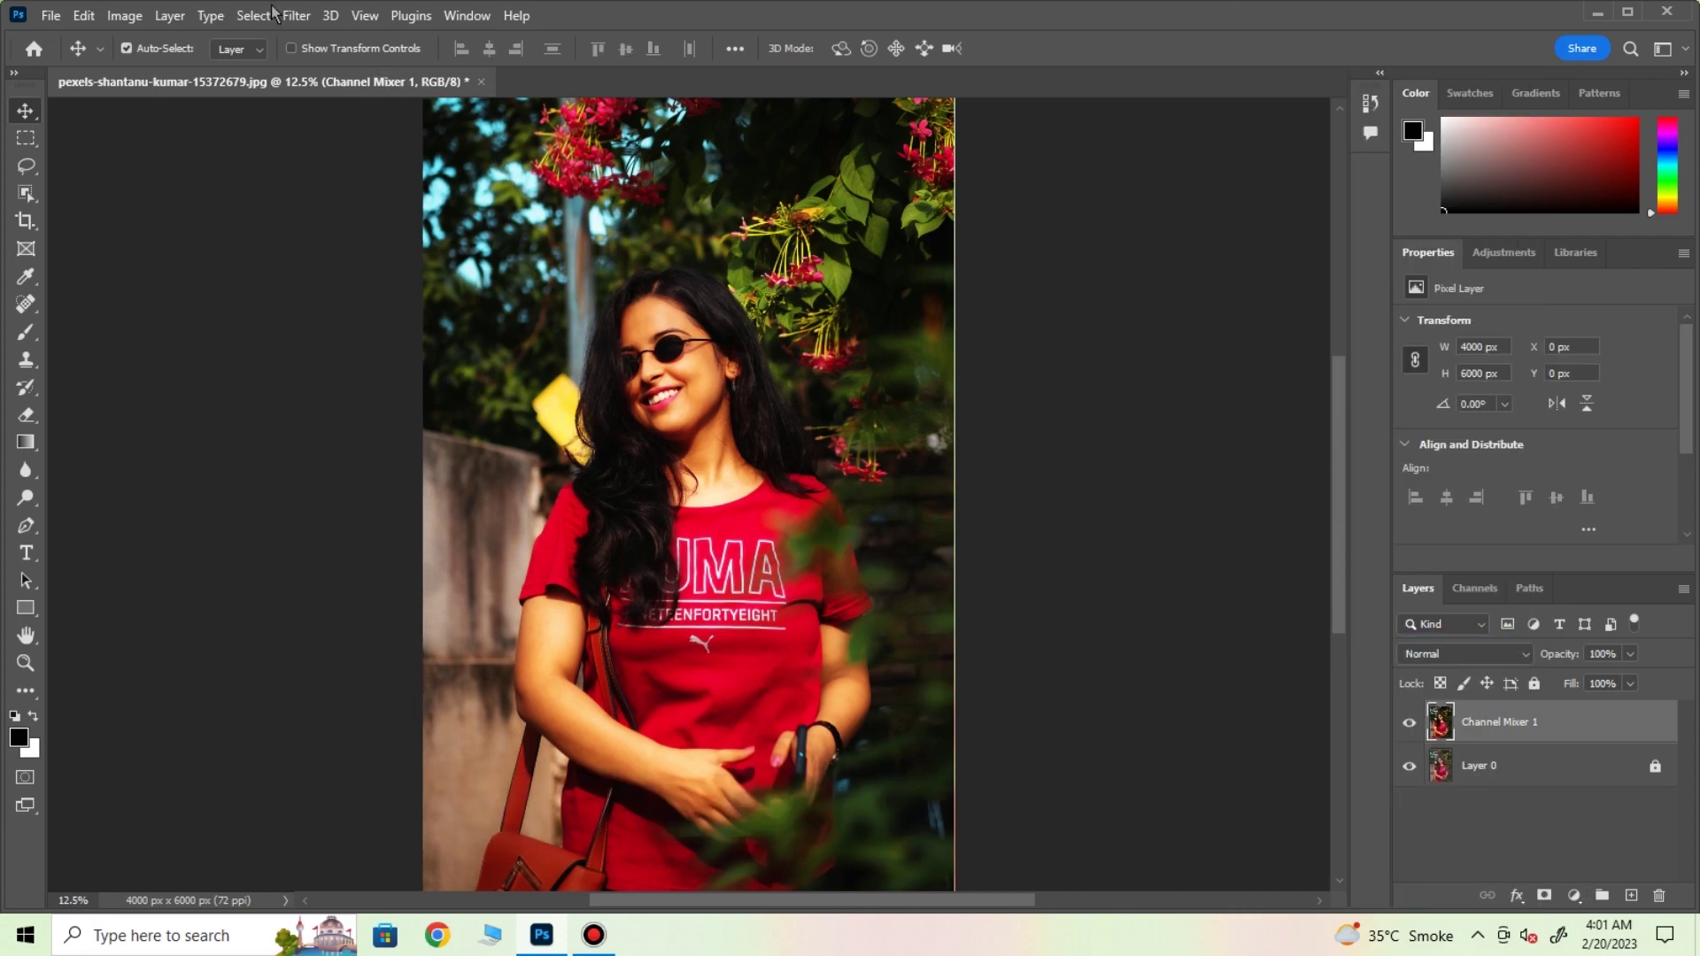
click(297, 15)
click(324, 175)
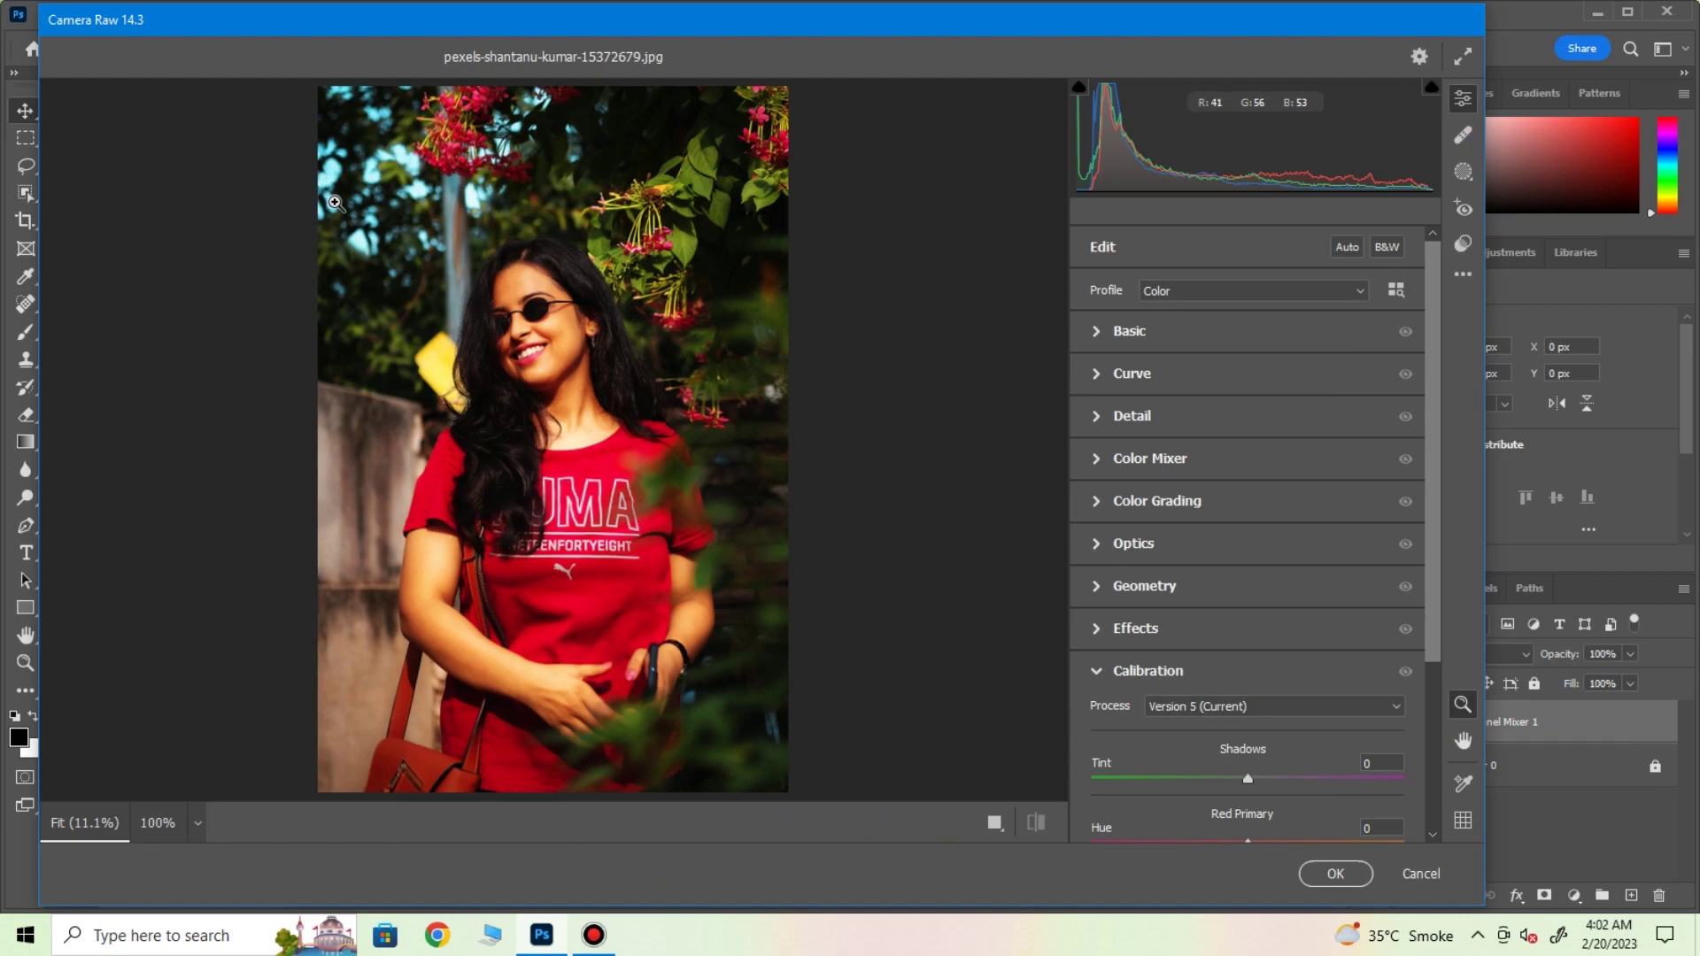
Step: In Camera Raw Basic, set Temperature -4, Exposure +0.20 and Contrast -8
drag(1126, 19, 1124, 36)
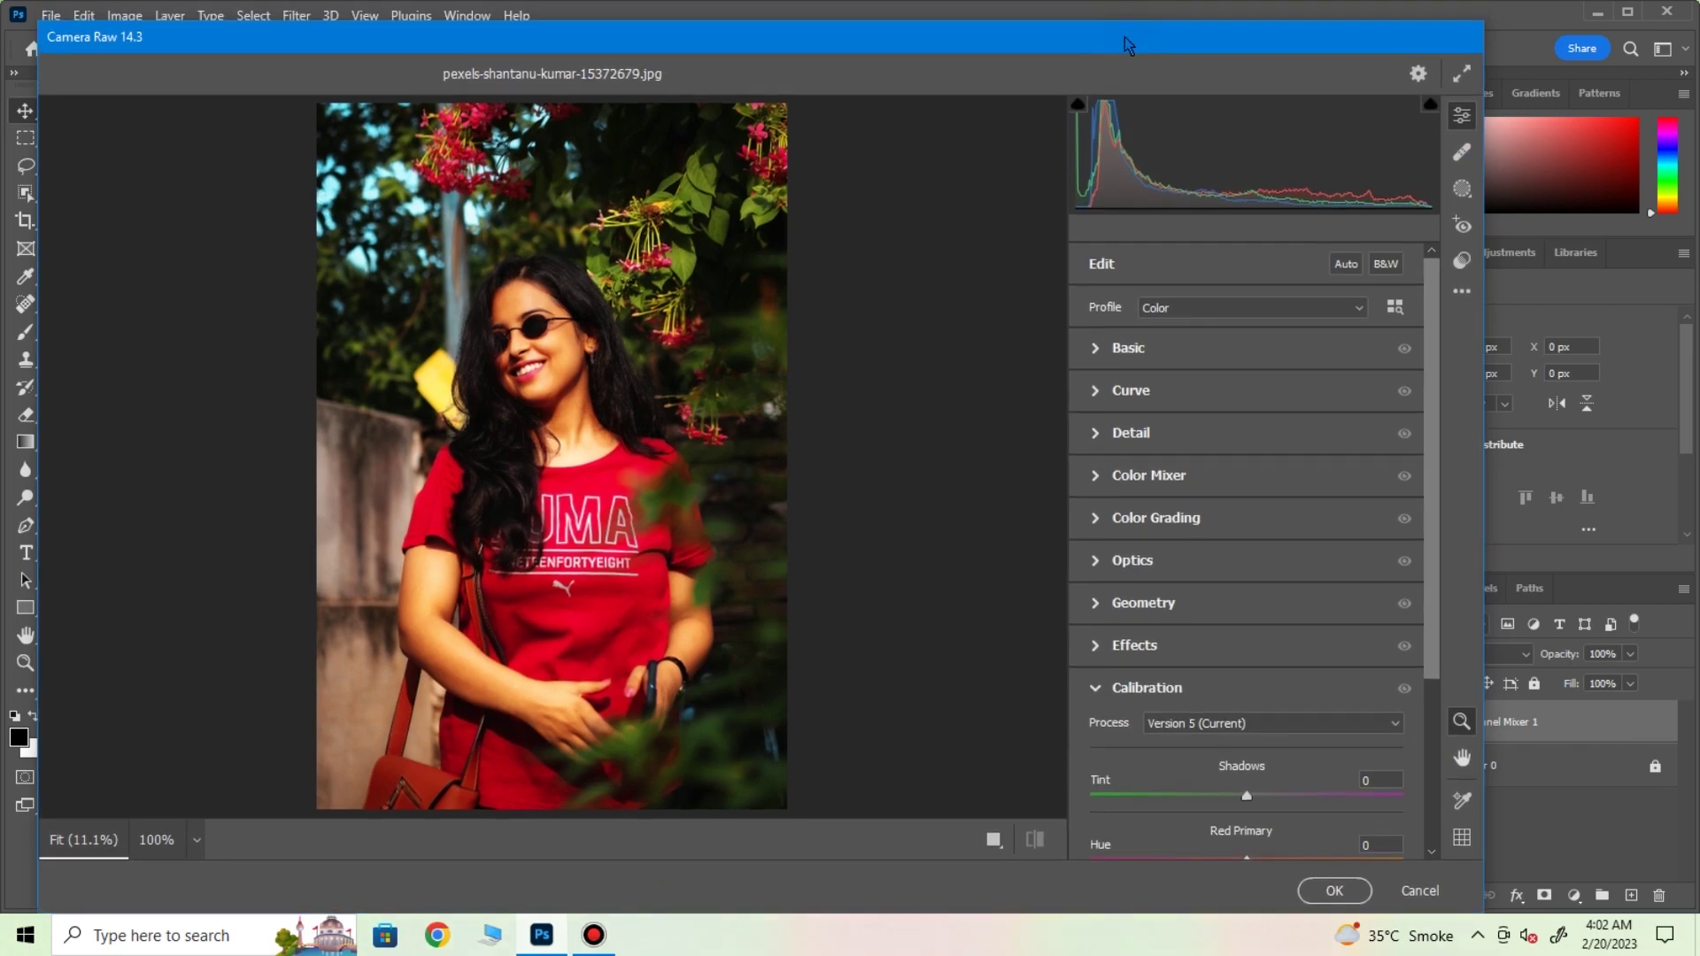
click(1095, 348)
drag(1245, 369, 1239, 370)
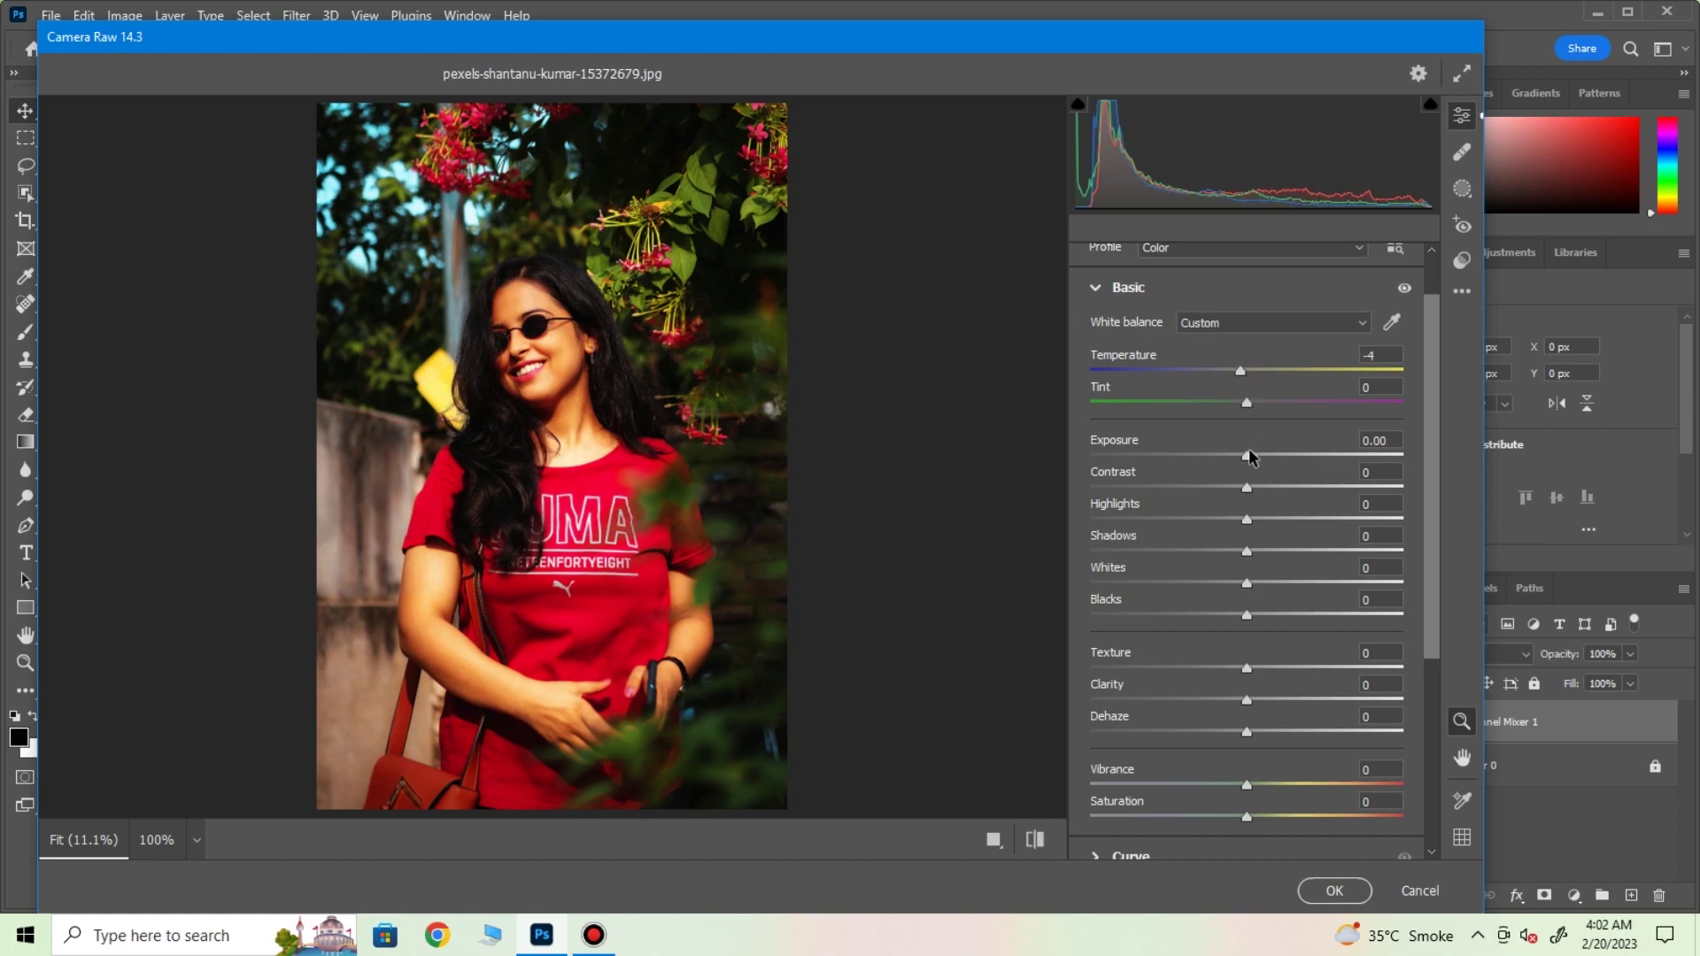
drag(1247, 455, 1254, 455)
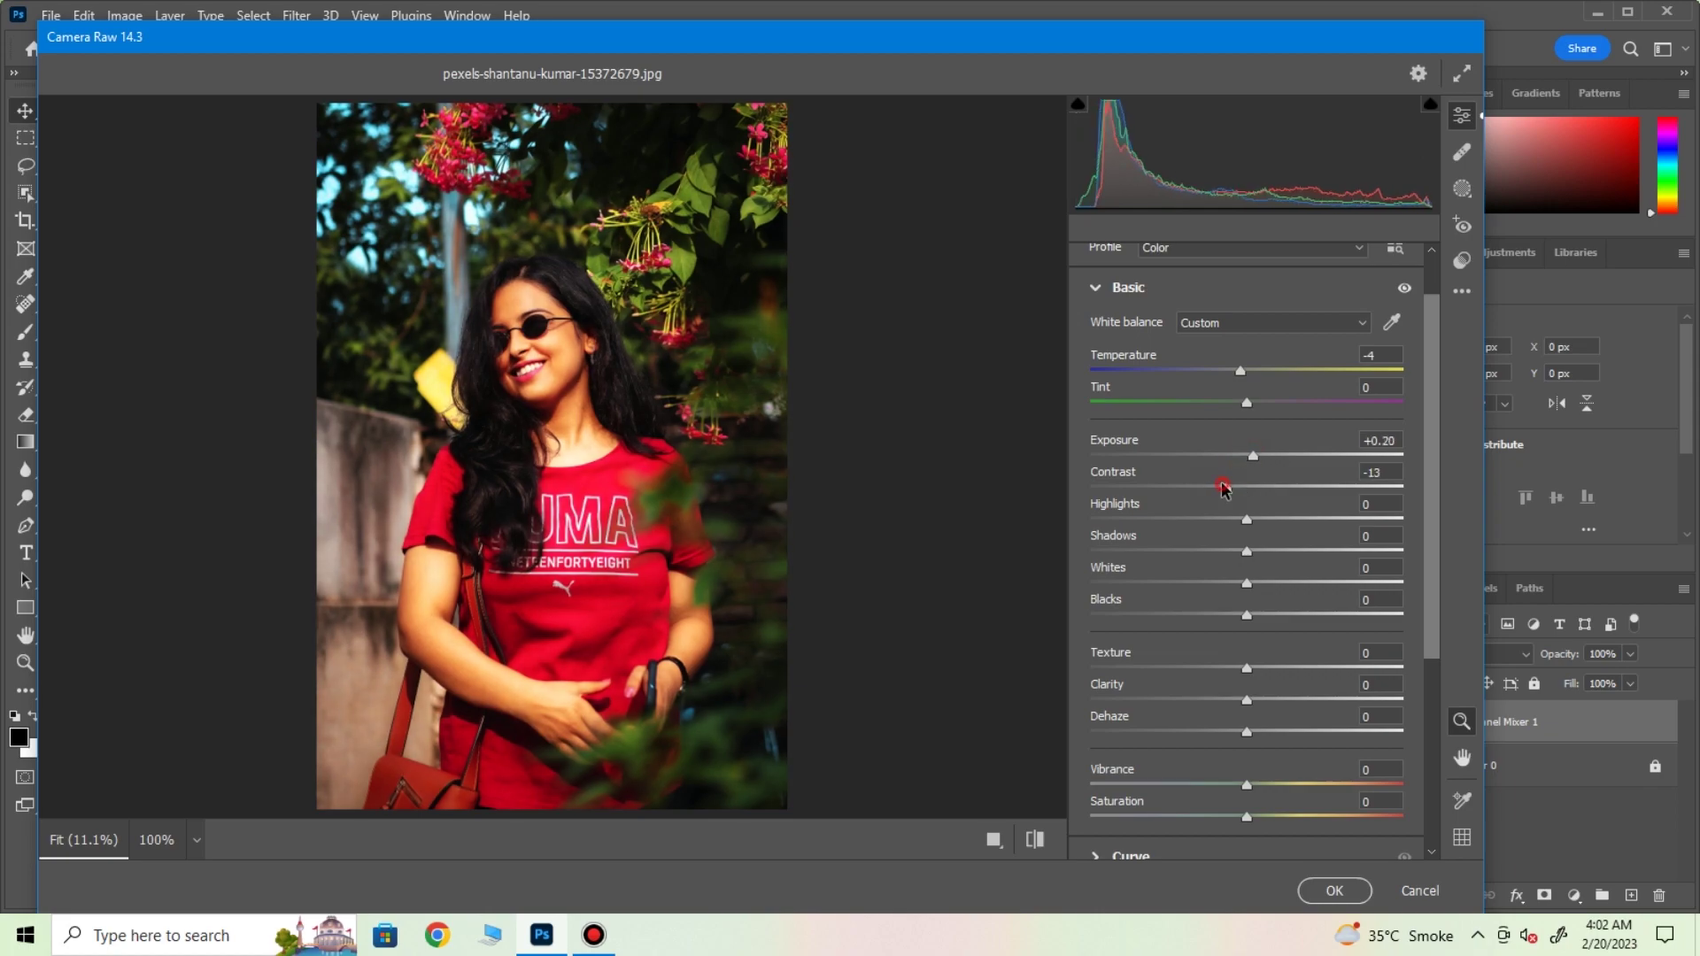
drag(1246, 487, 1236, 487)
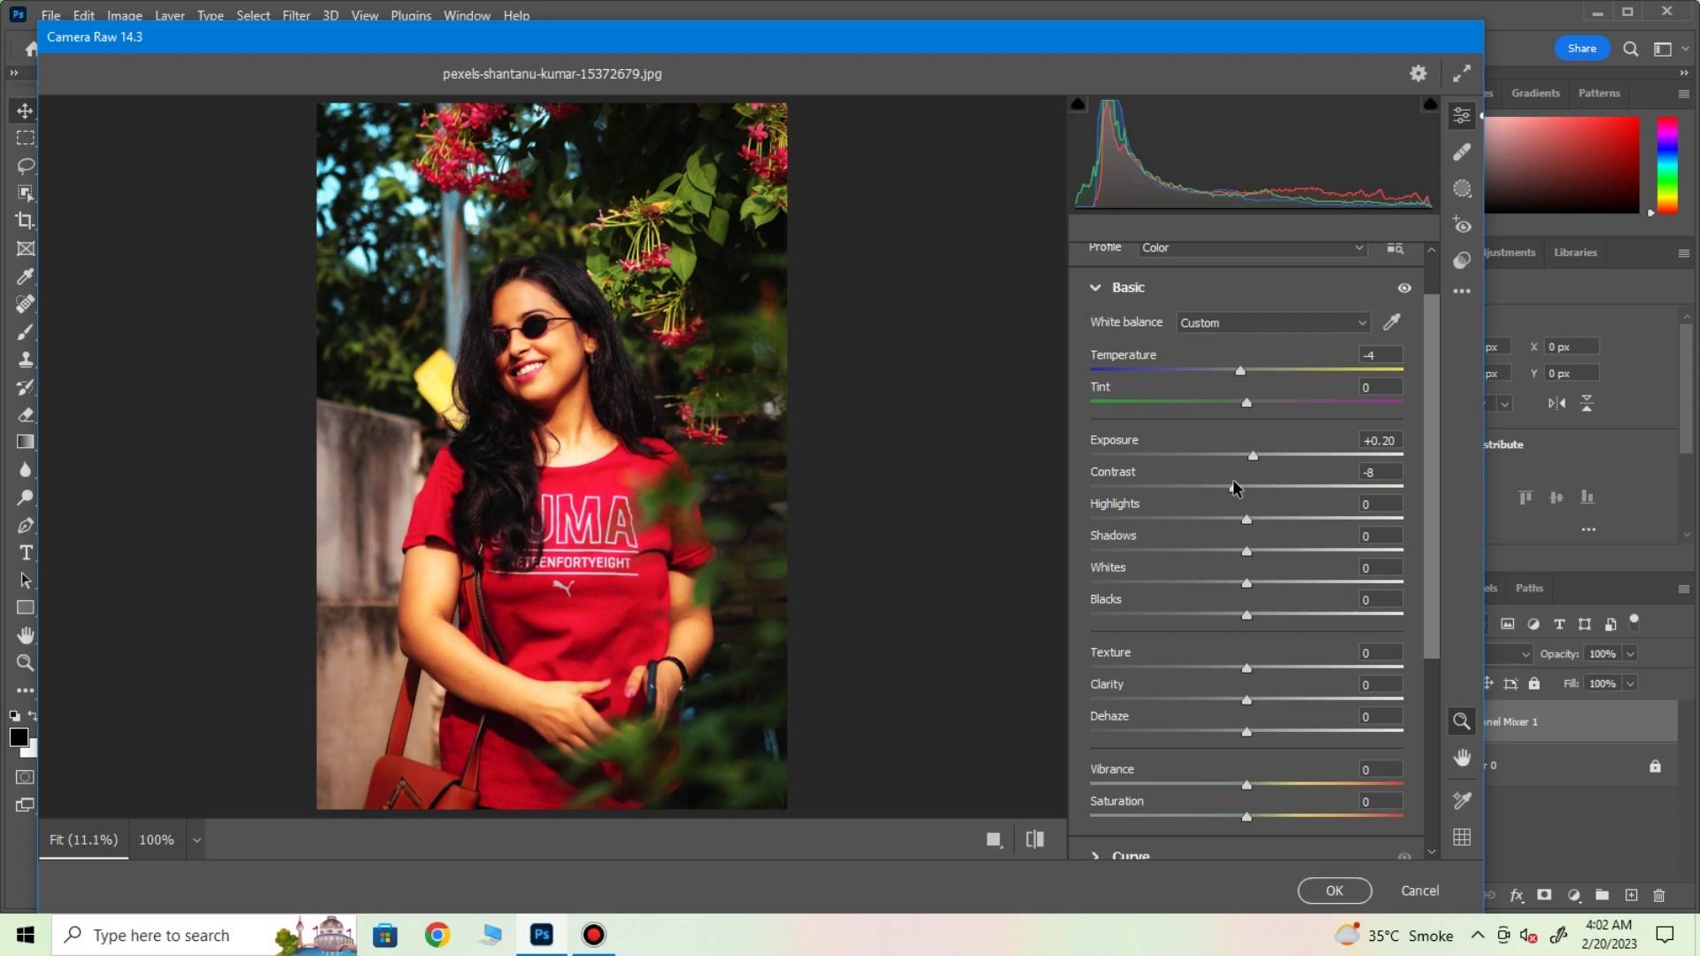
Step: Set Highlights +3, Whites +12, Texture -20 and Clarity -27, then compare before and after
drag(1249, 521, 1269, 582)
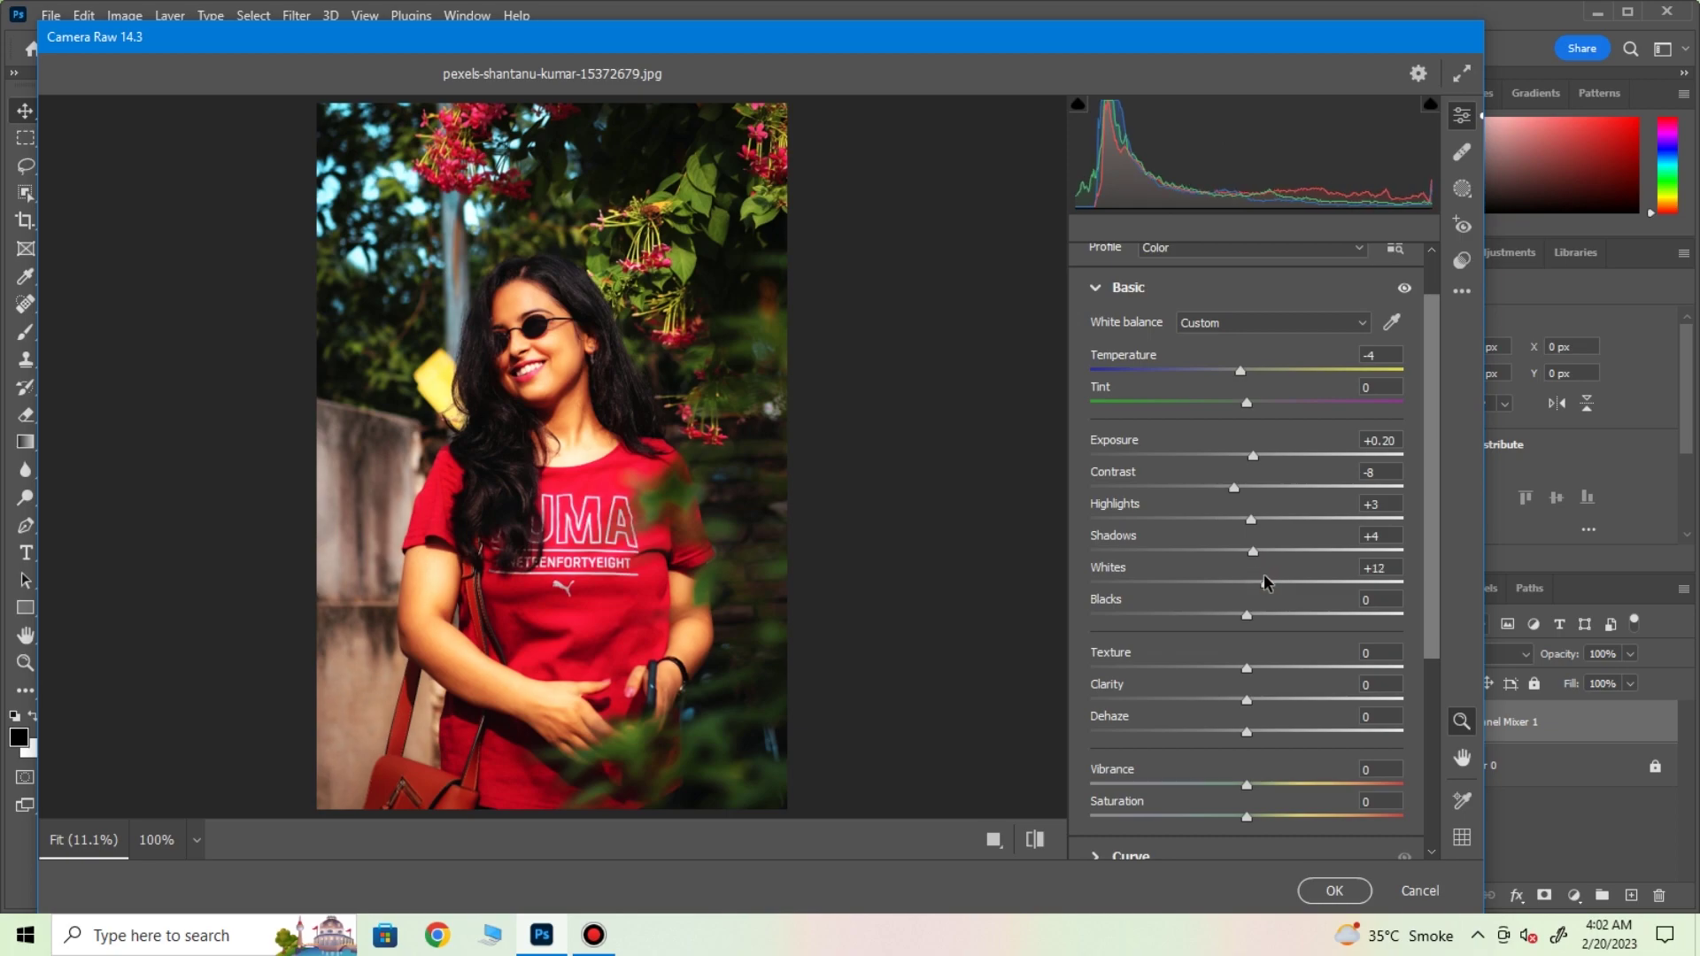
scroll(1170, 607, down, 3)
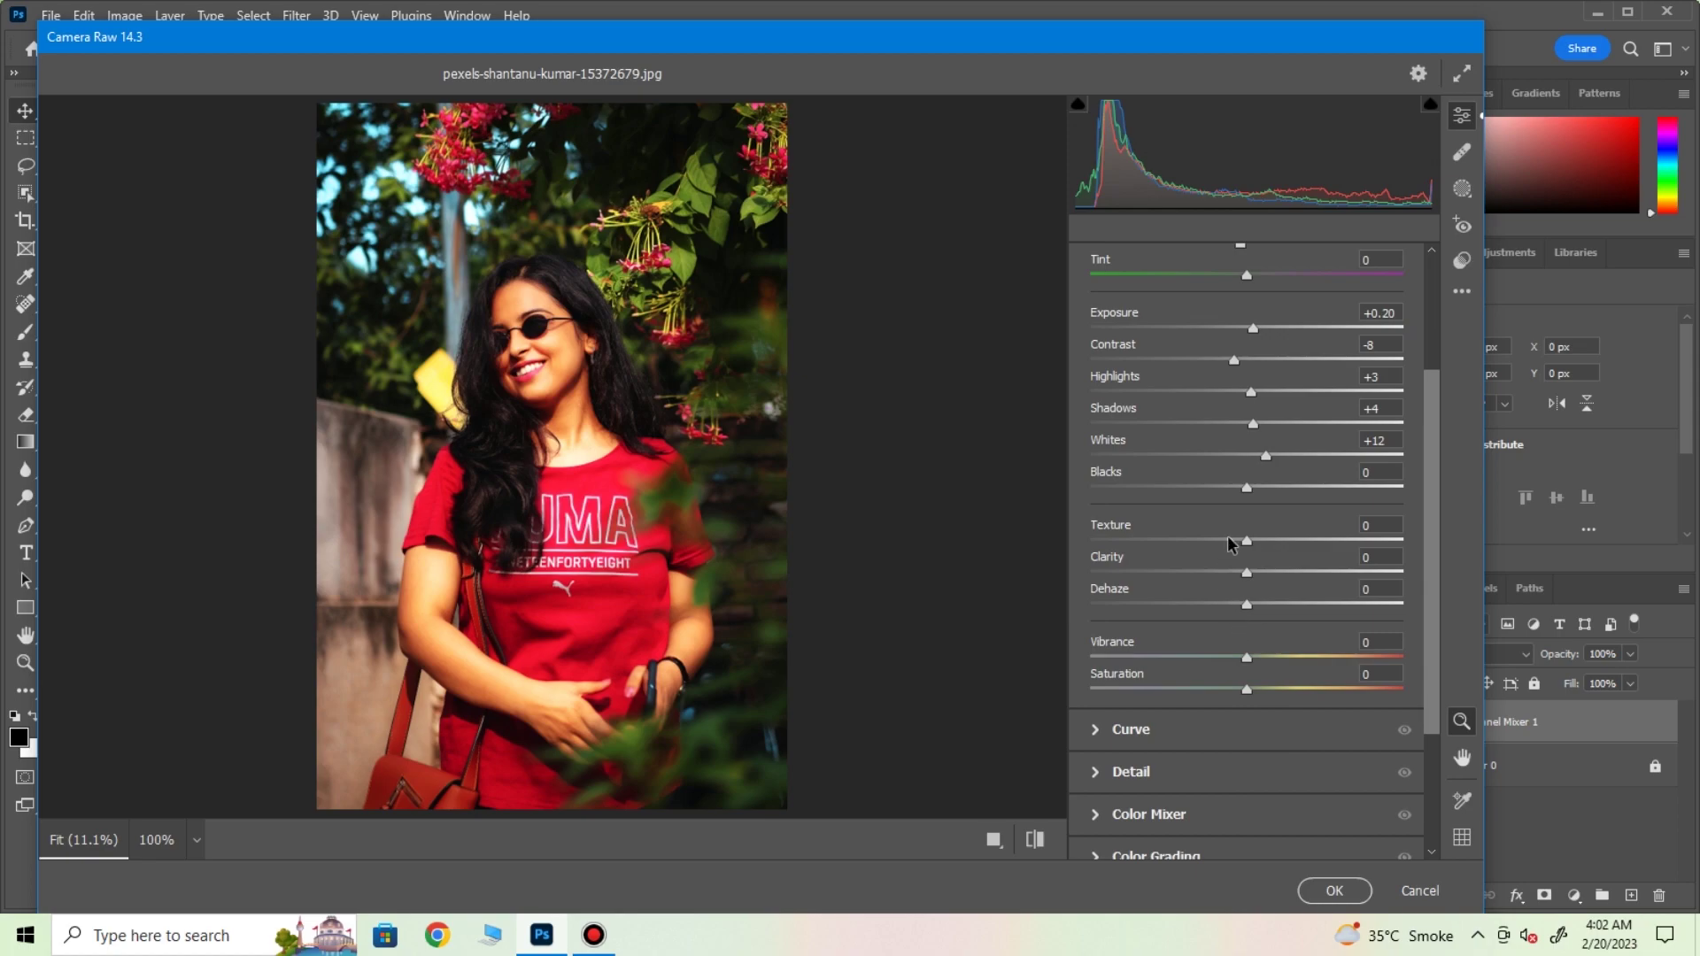
mouse_move(1246, 540)
mouse_down()
mouse_move(1208, 541)
mouse_move(1205, 573)
mouse_up()
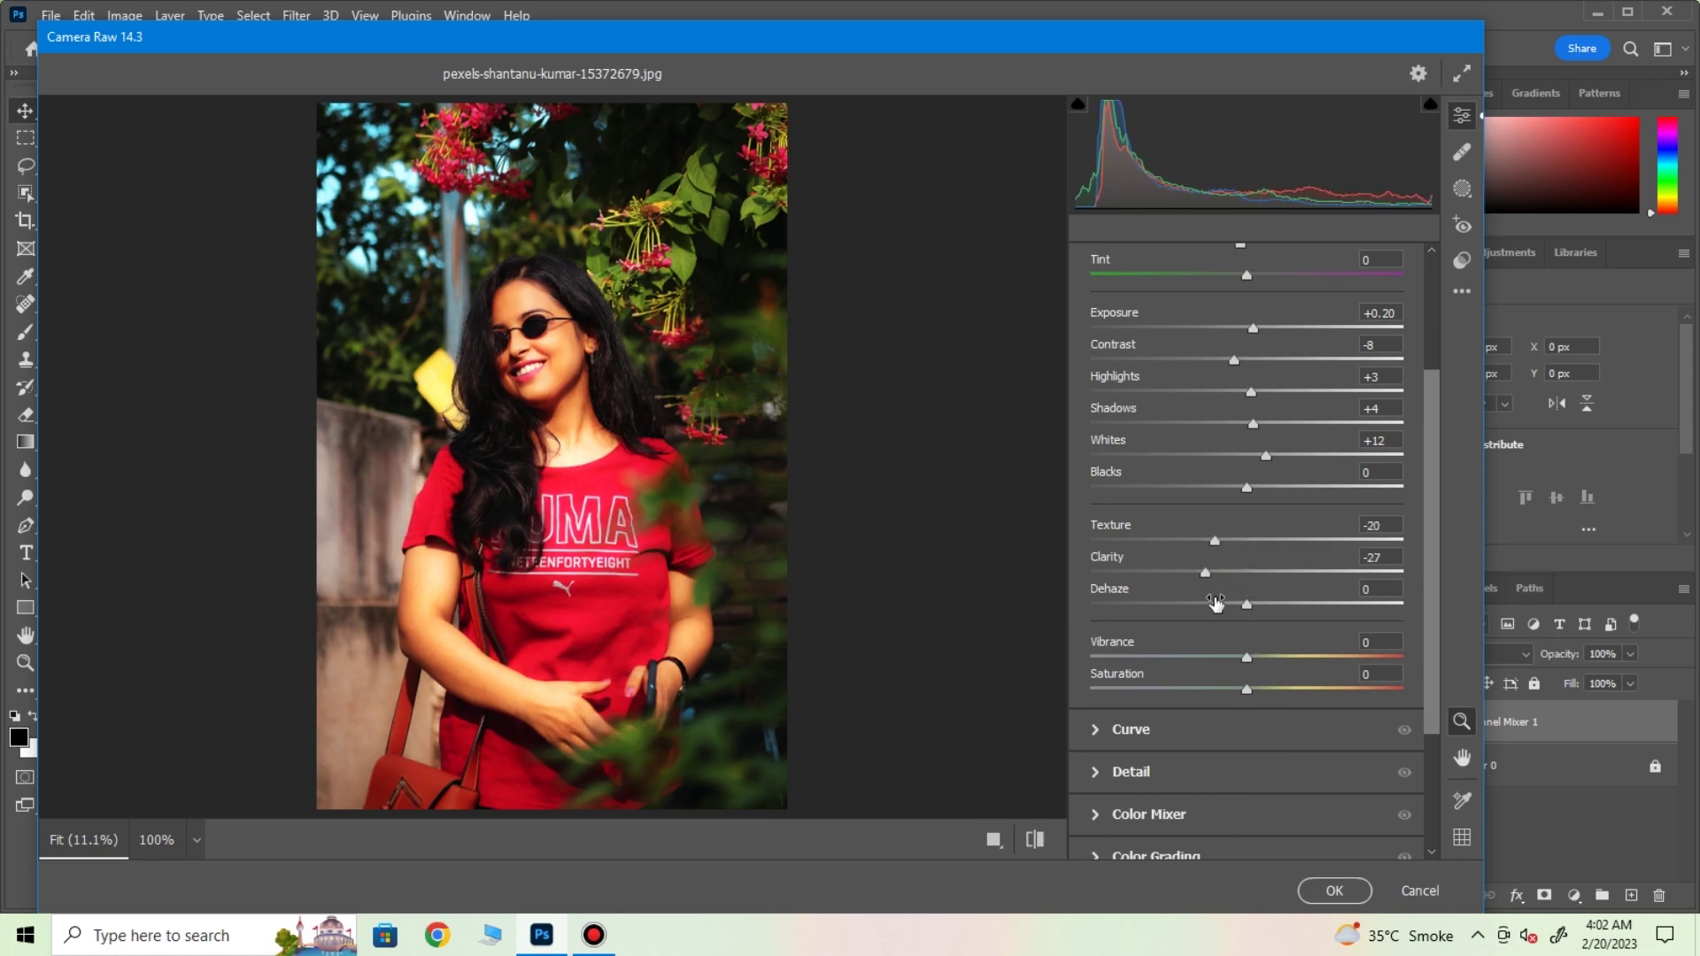
scroll(1337, 351, up, 4)
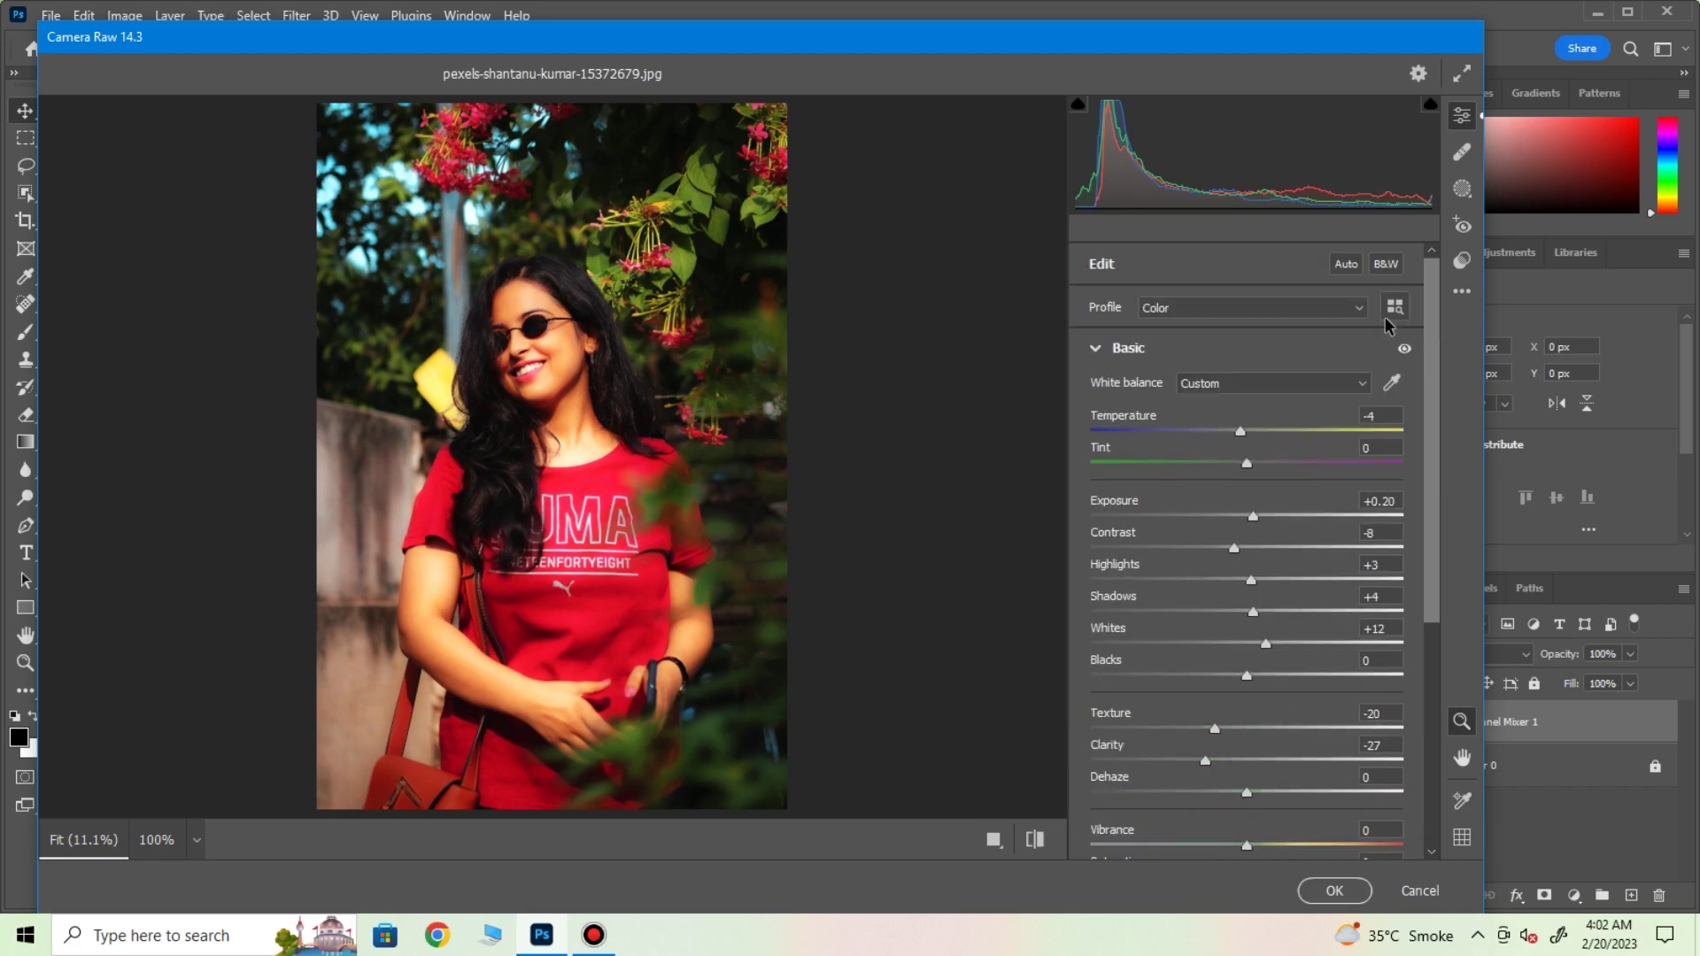
click(1404, 351)
click(1404, 351)
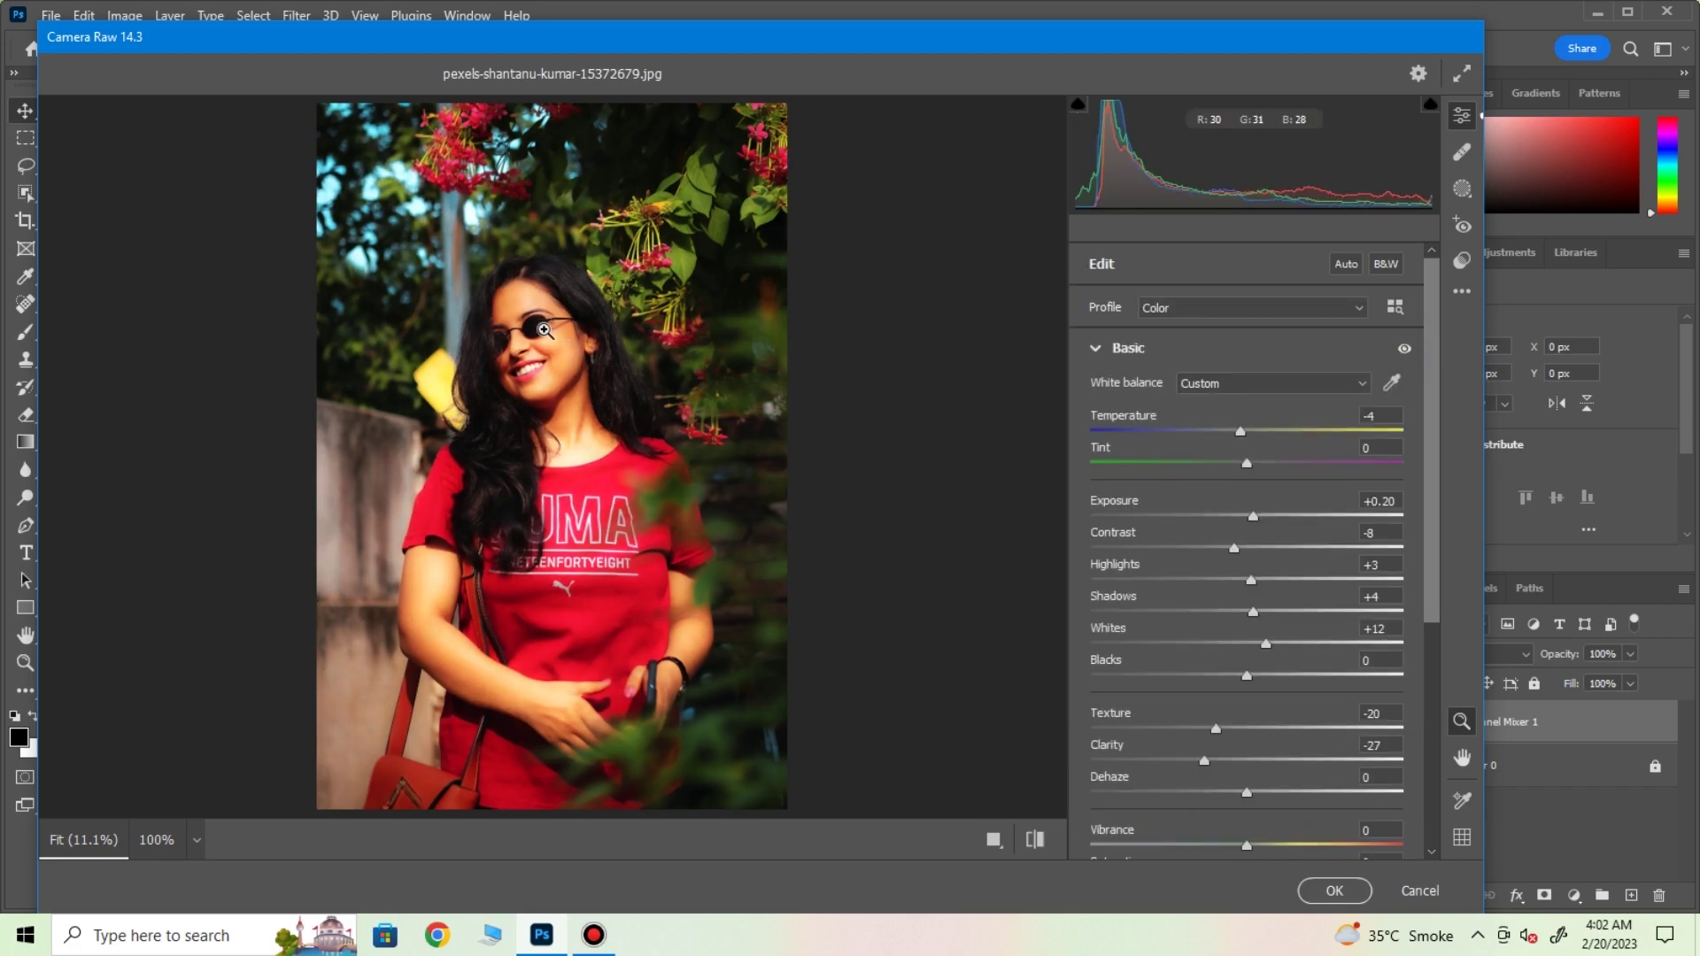
Step: Set Camera Raw Detail Noise Reduction to 29
scroll(1263, 528, down, 3)
scroll(1264, 528, down, 2)
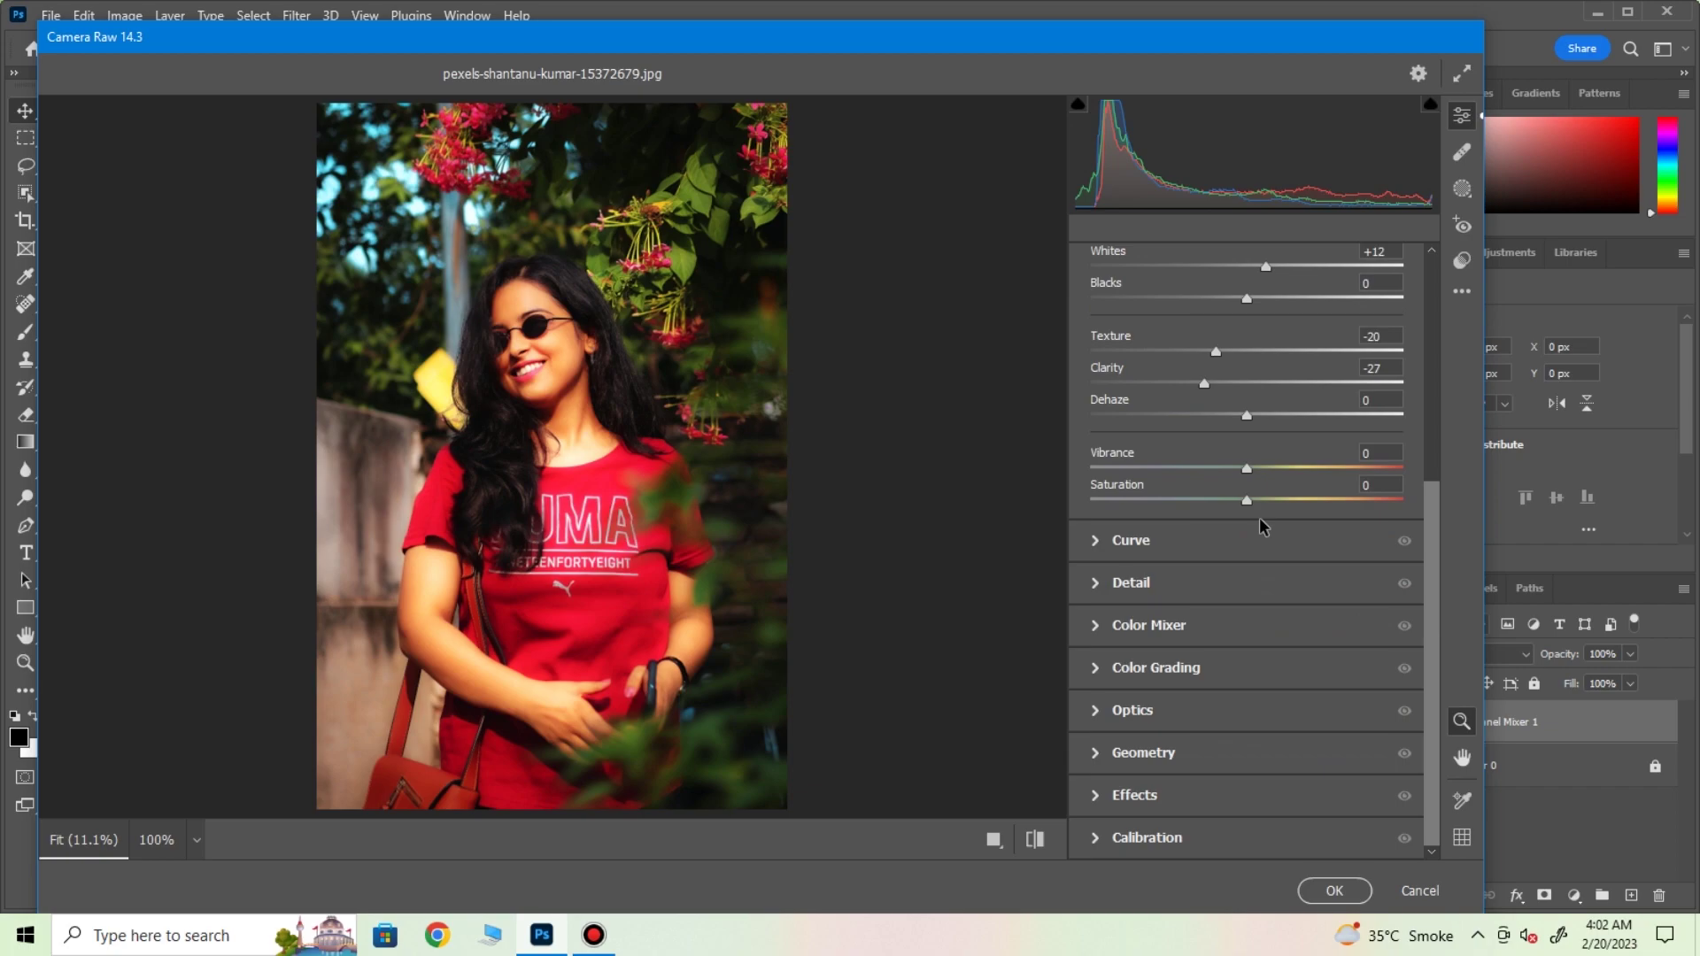
click(1100, 584)
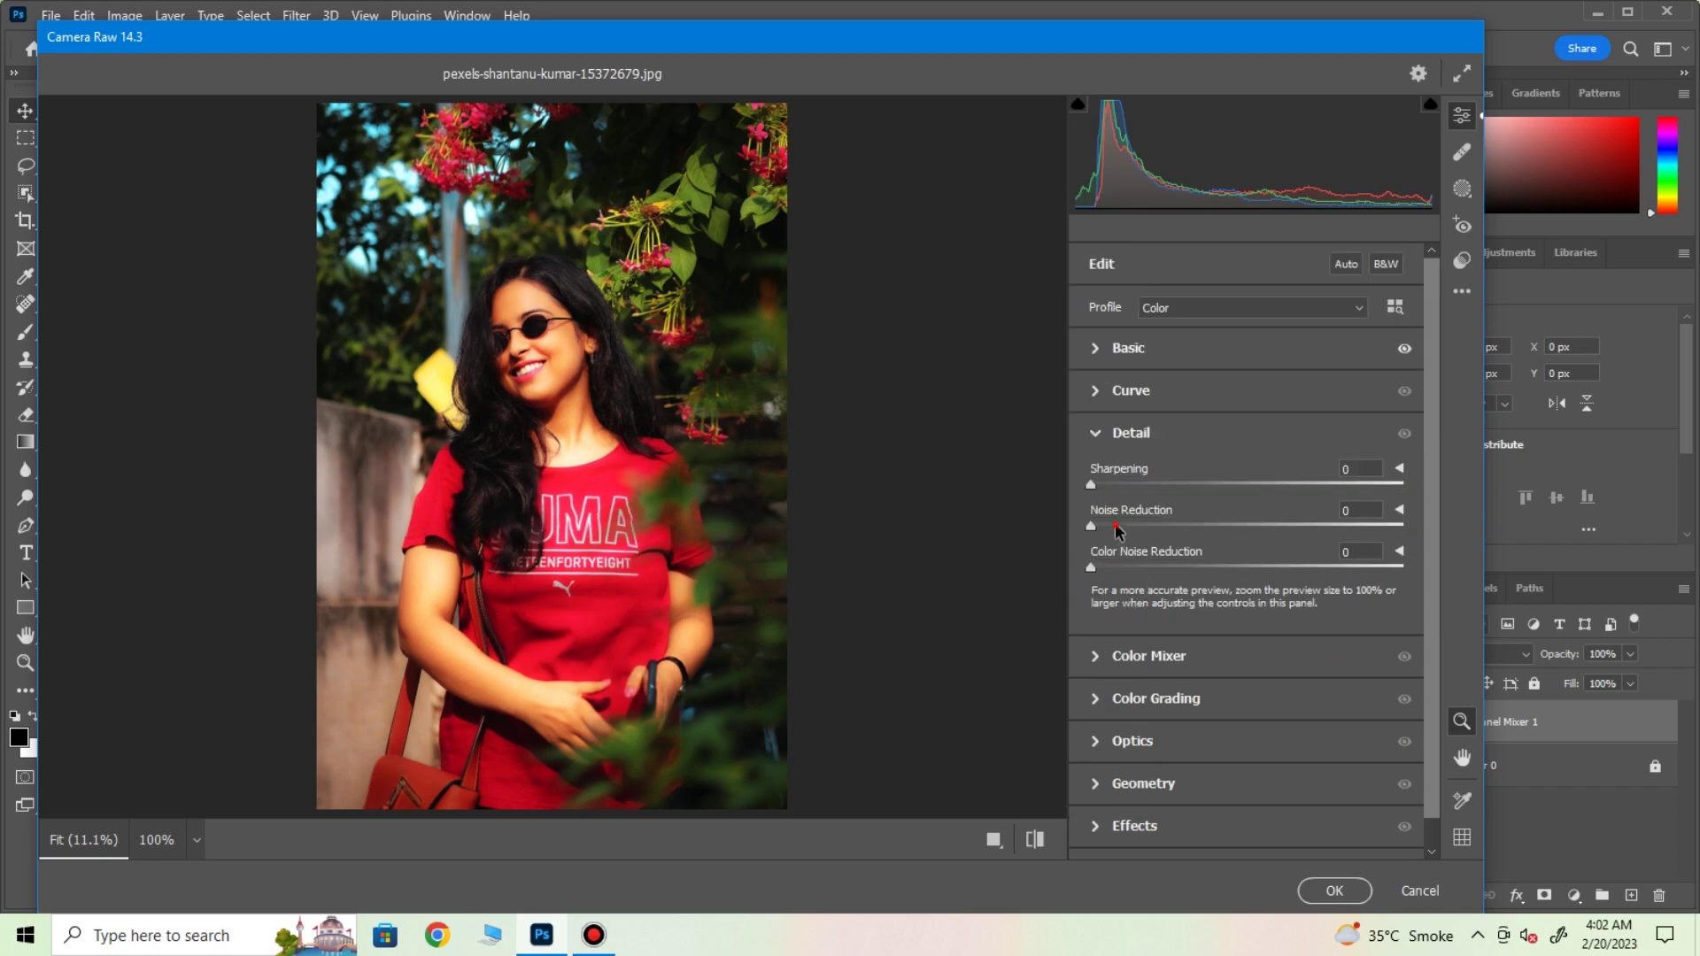
click(1163, 526)
click(1179, 524)
Step: Set Color Mixer saturation for Yellows and Greens to -100
scroll(1135, 619, down, 1)
click(1098, 625)
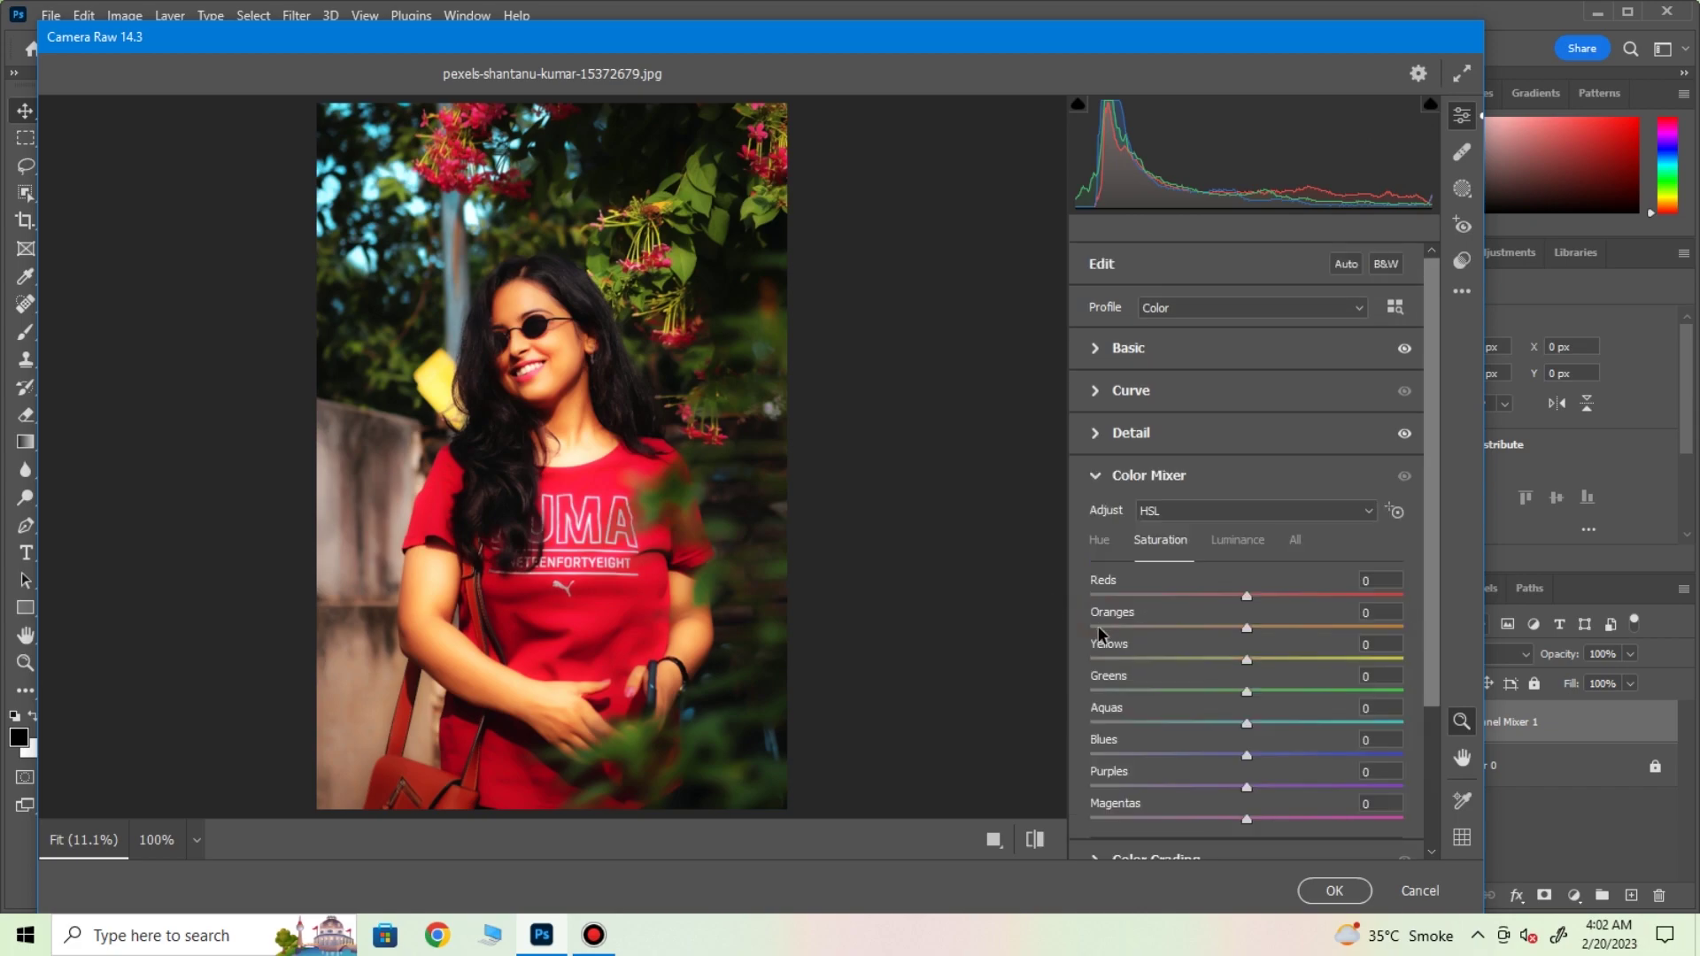
scroll(1169, 549, down, 3)
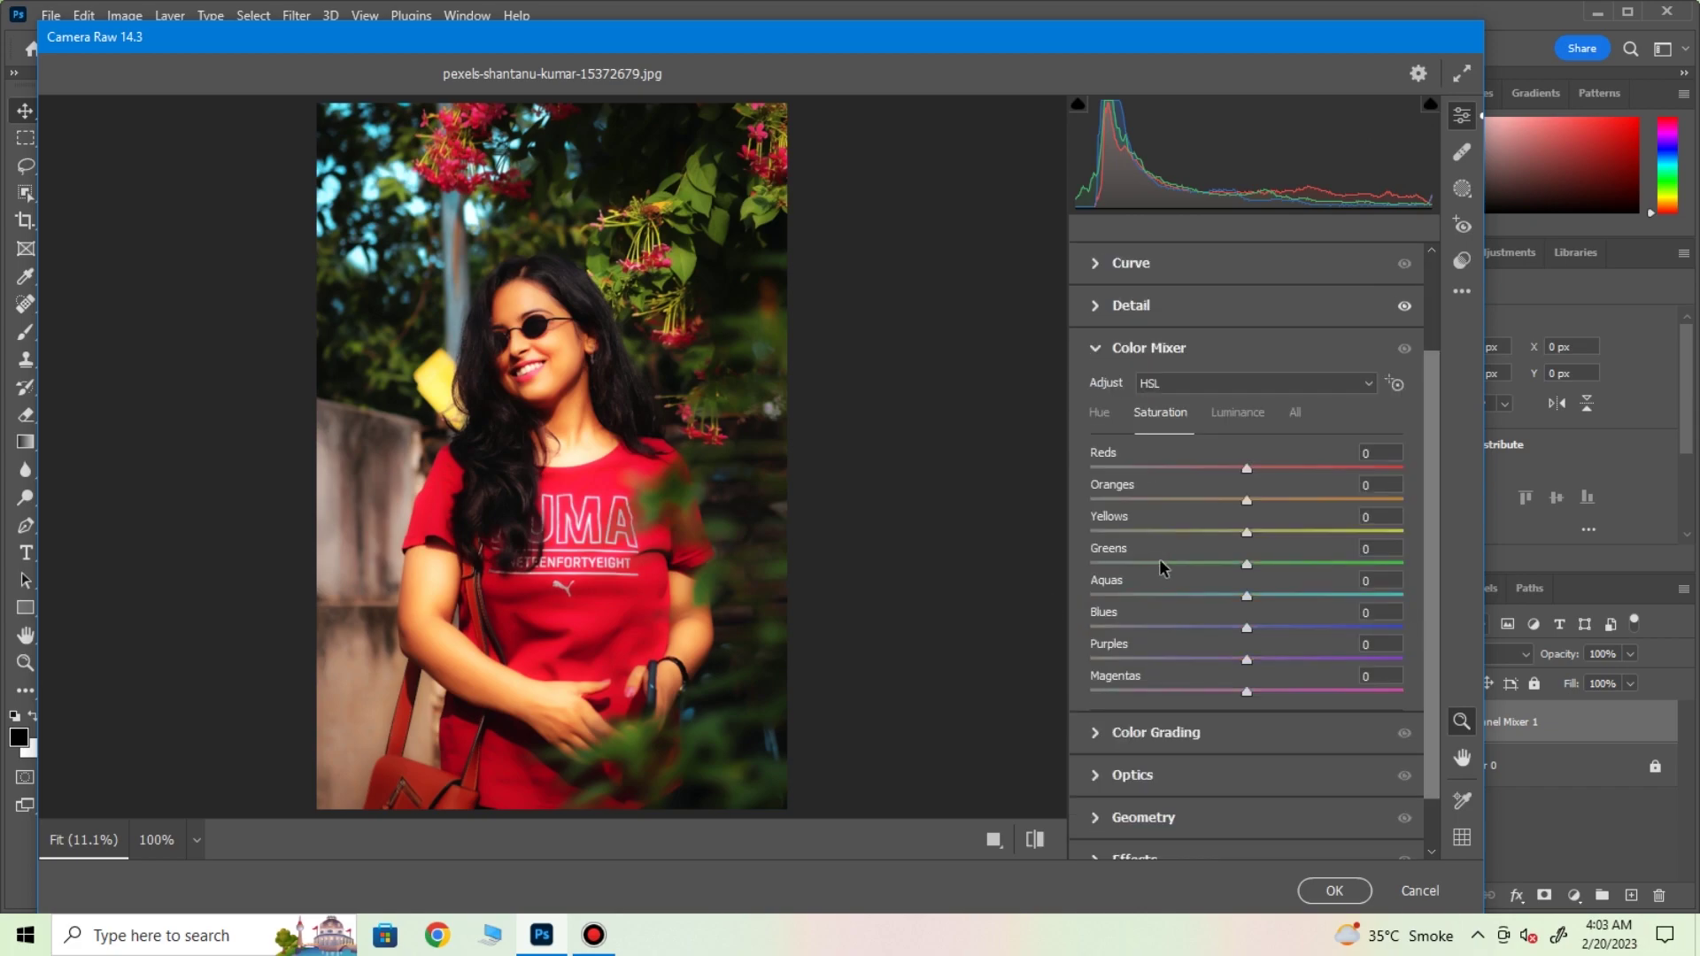
mouse_move(1138, 532)
mouse_down()
mouse_move(1081, 532)
mouse_move(1078, 575)
mouse_up()
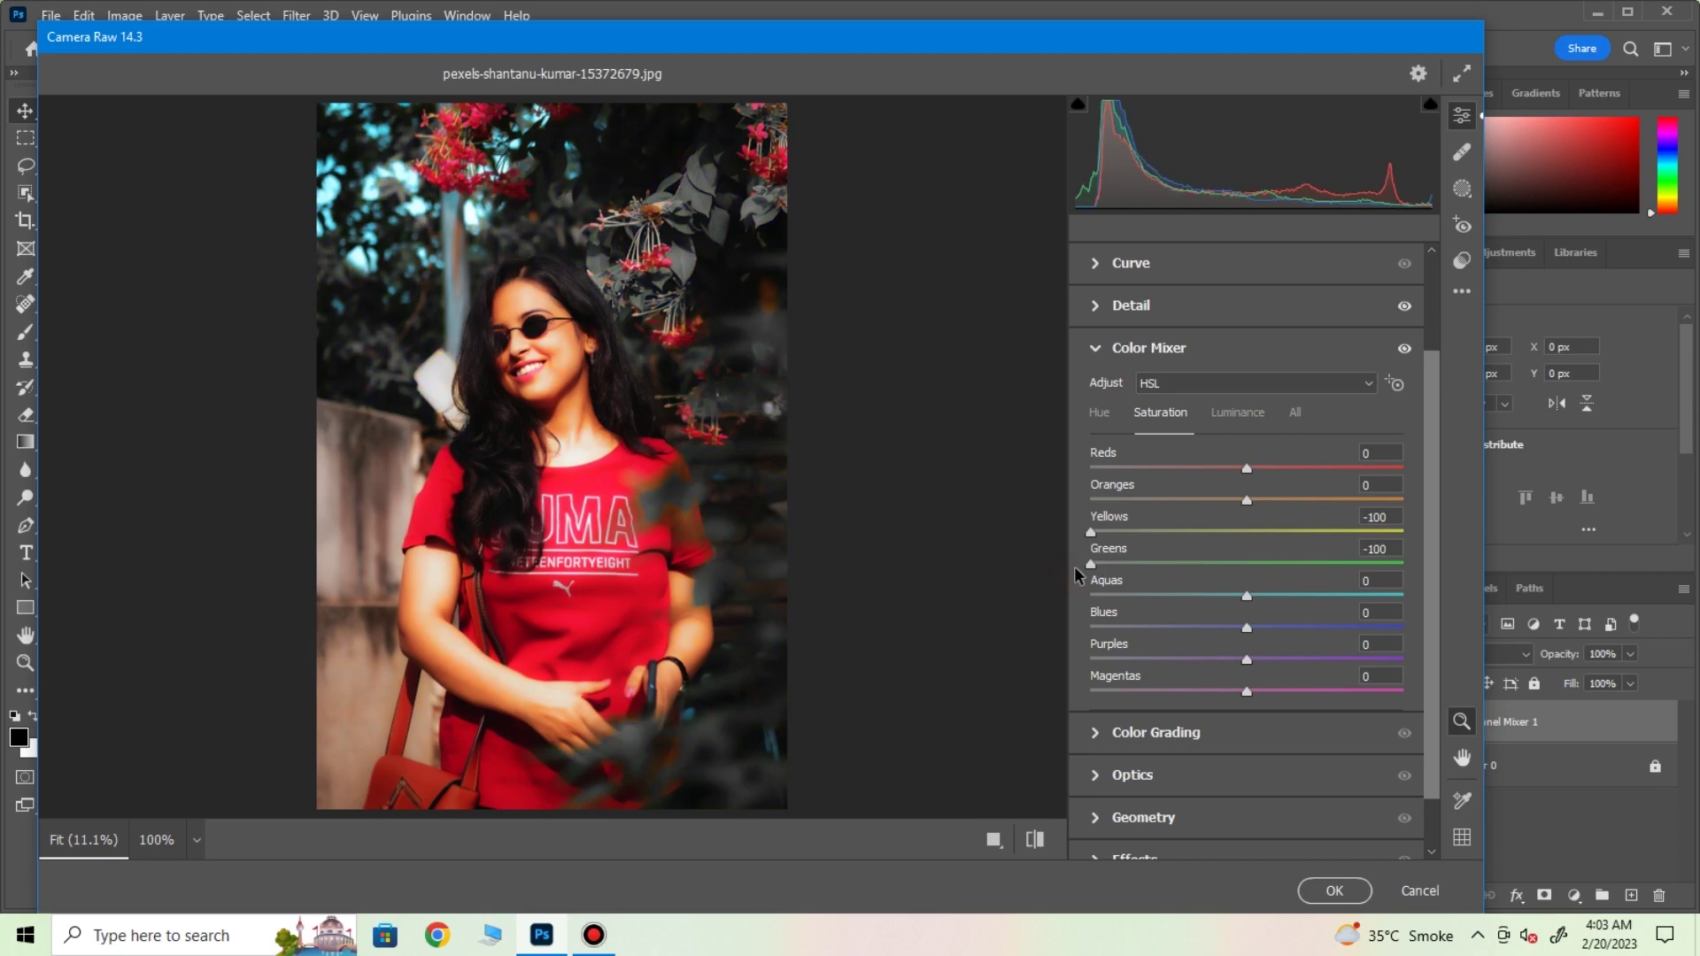
Step: Add a -18 Effects vignette and apply the Camera Raw edits
scroll(1120, 556, down, 2)
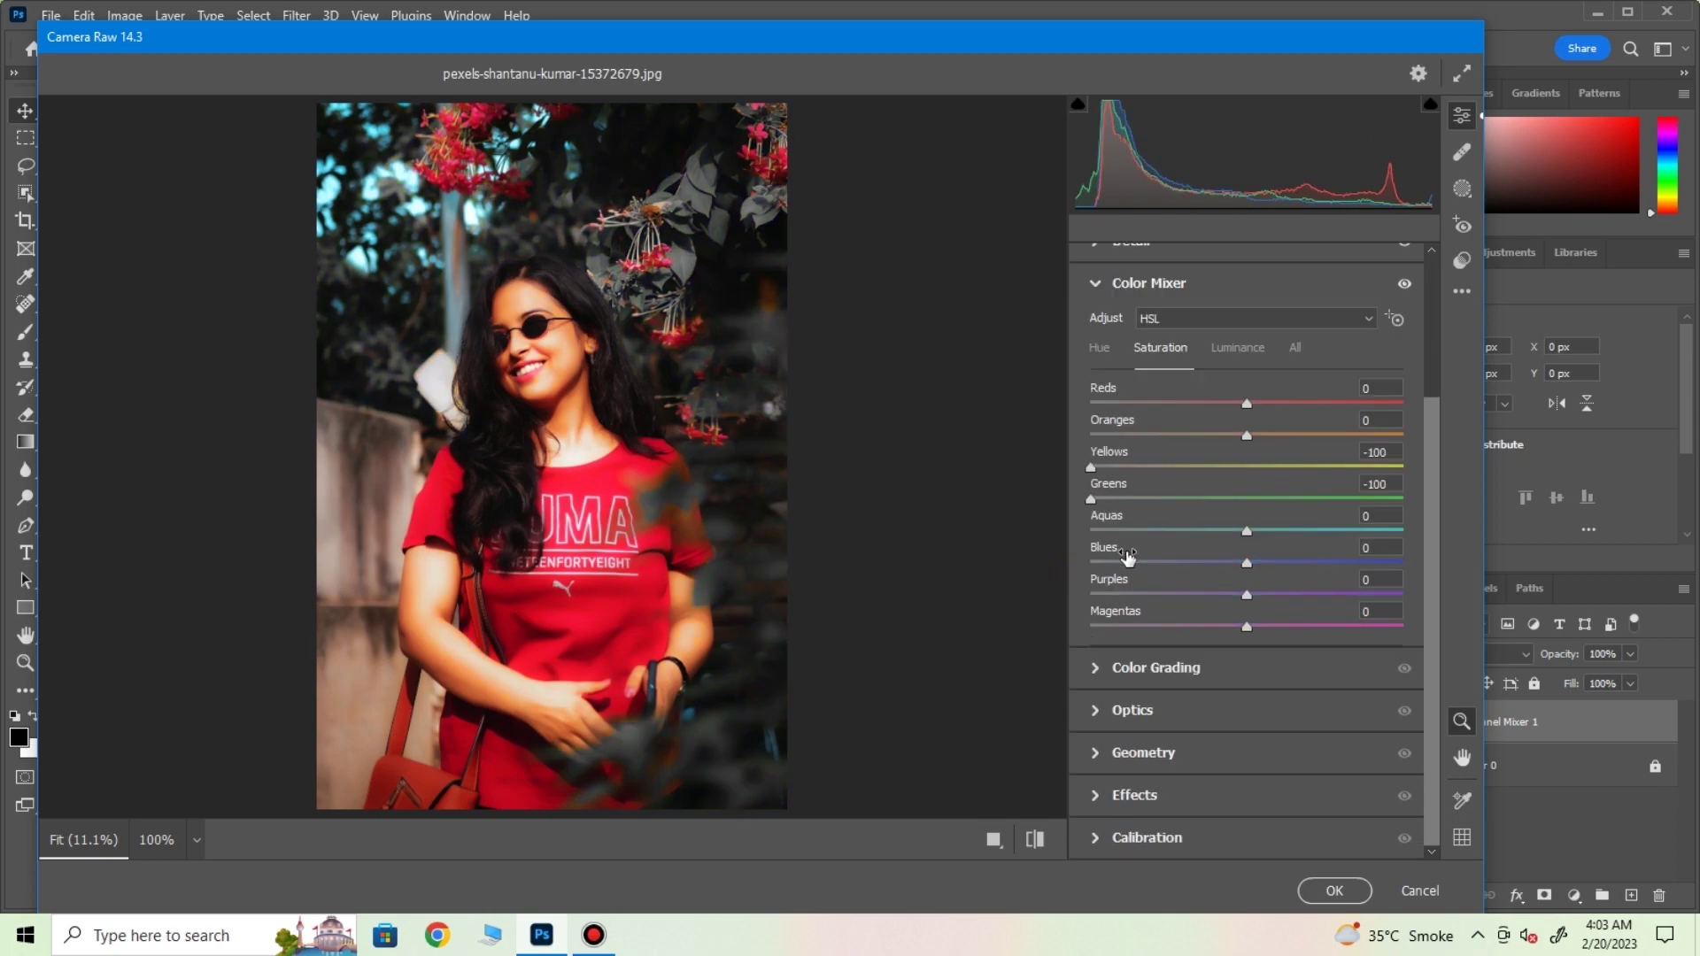
click(1100, 795)
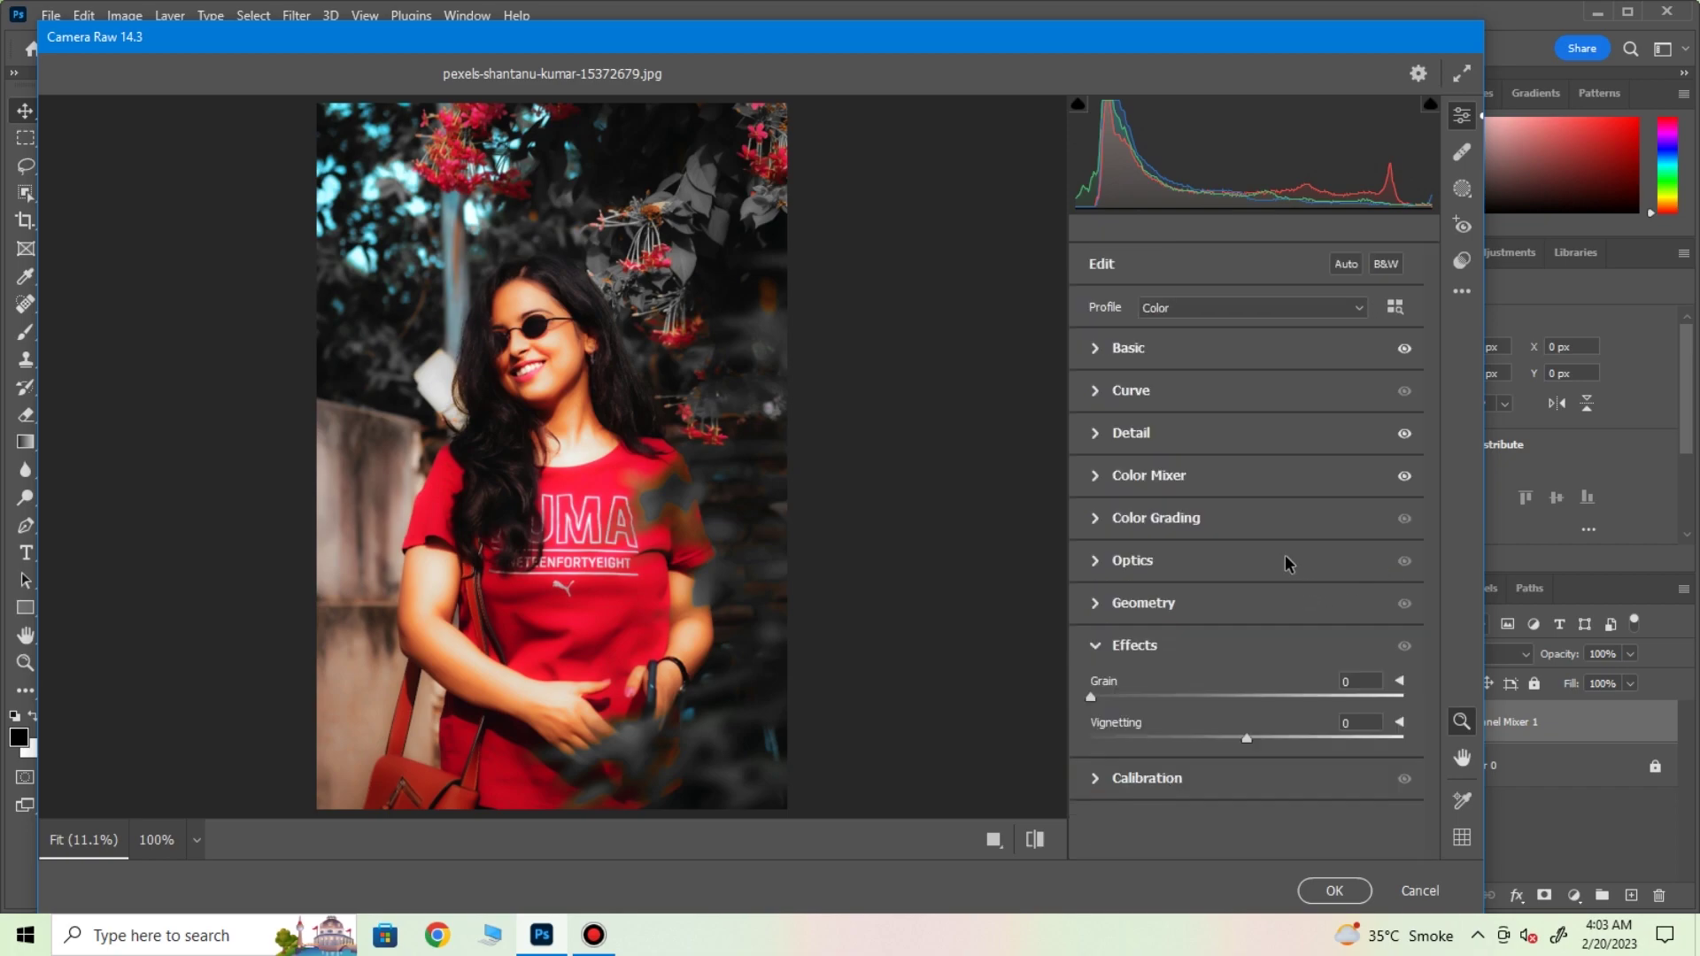
click(1209, 735)
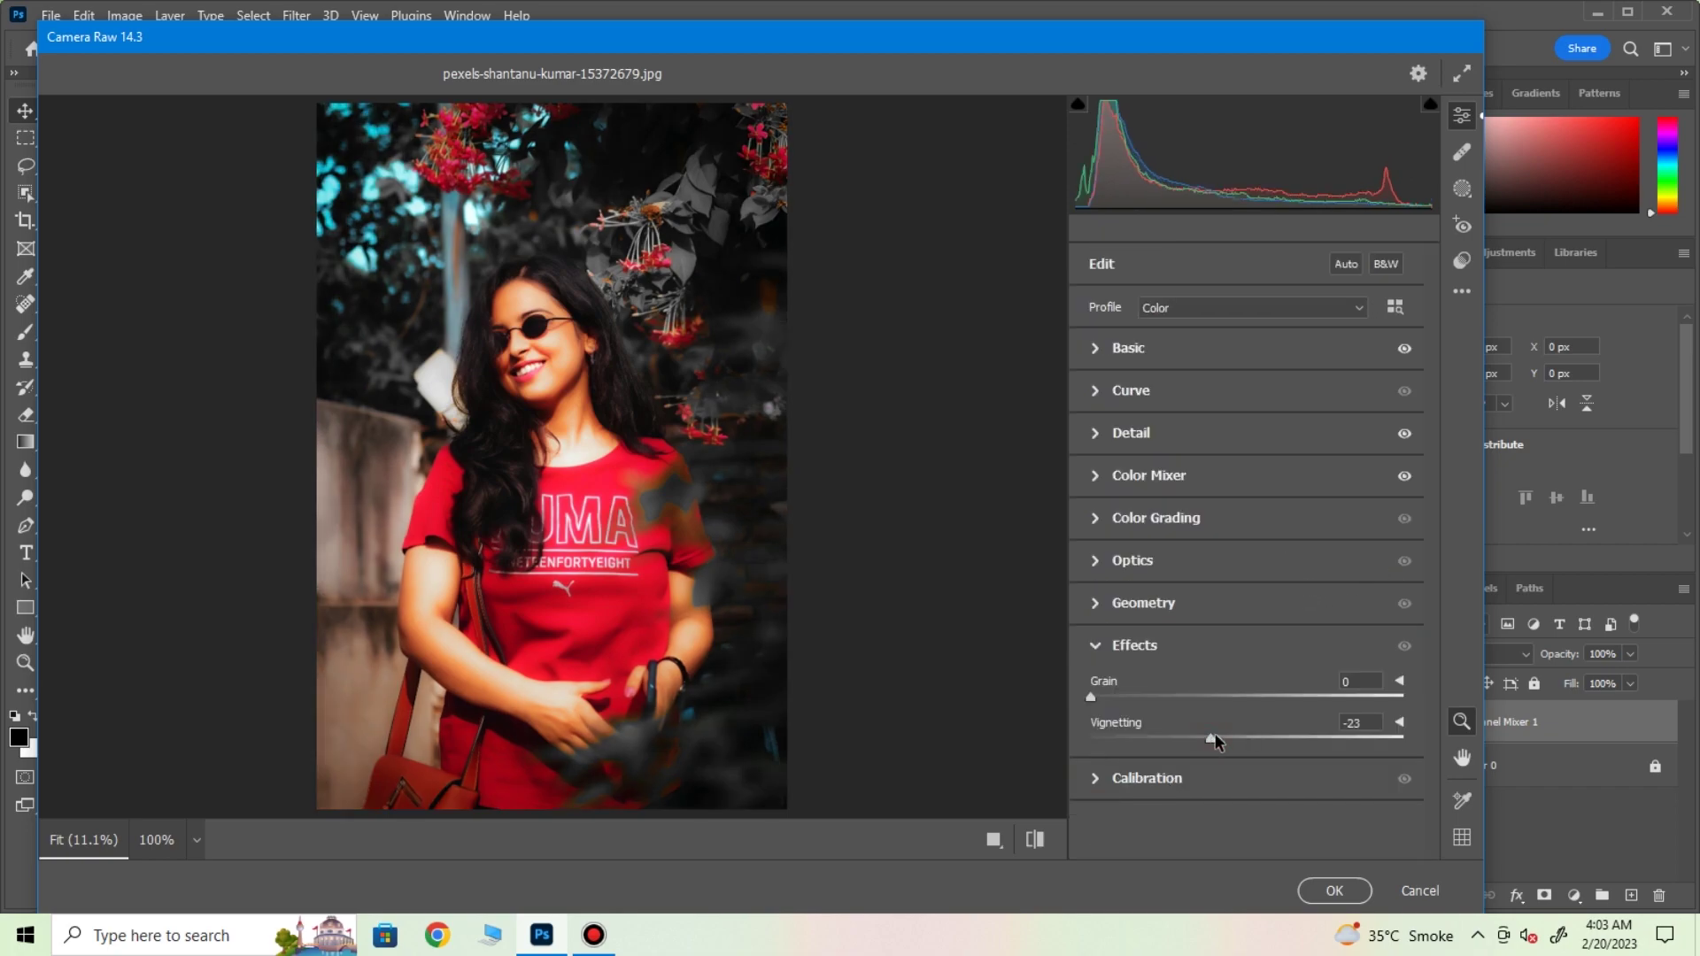
click(1328, 888)
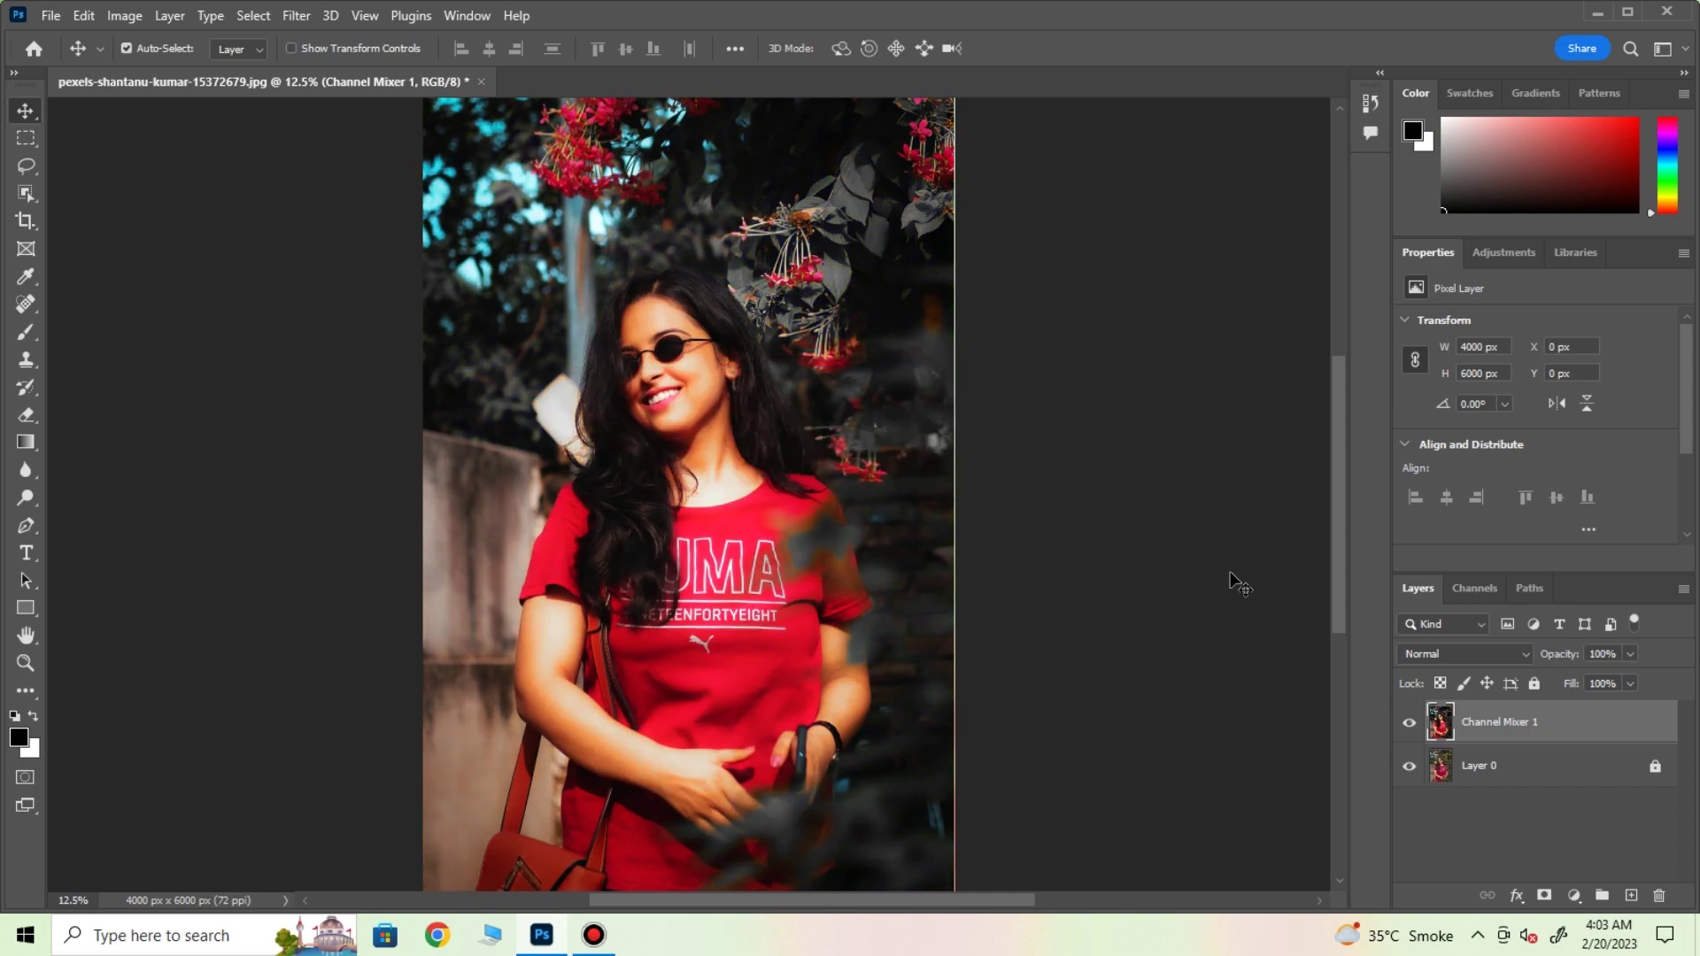
Step: Reopen Camera Raw Filter, set Calibration Blue Primary Hue -34 and Saturation -72, and apply
click(296, 15)
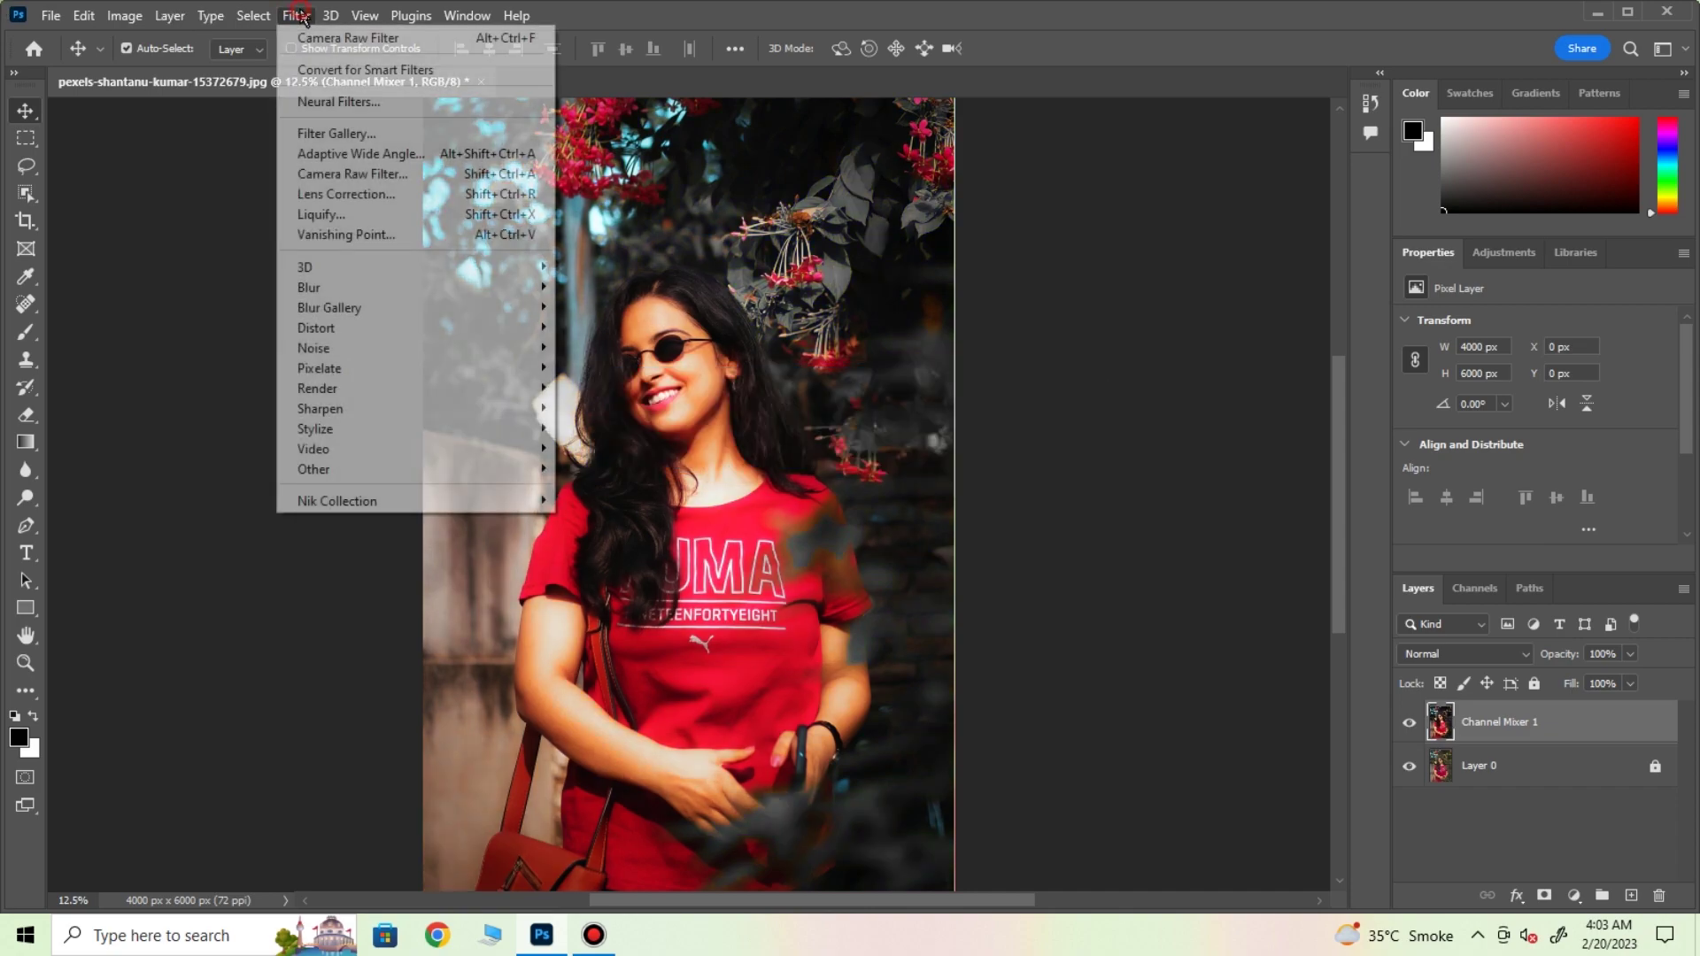
click(328, 173)
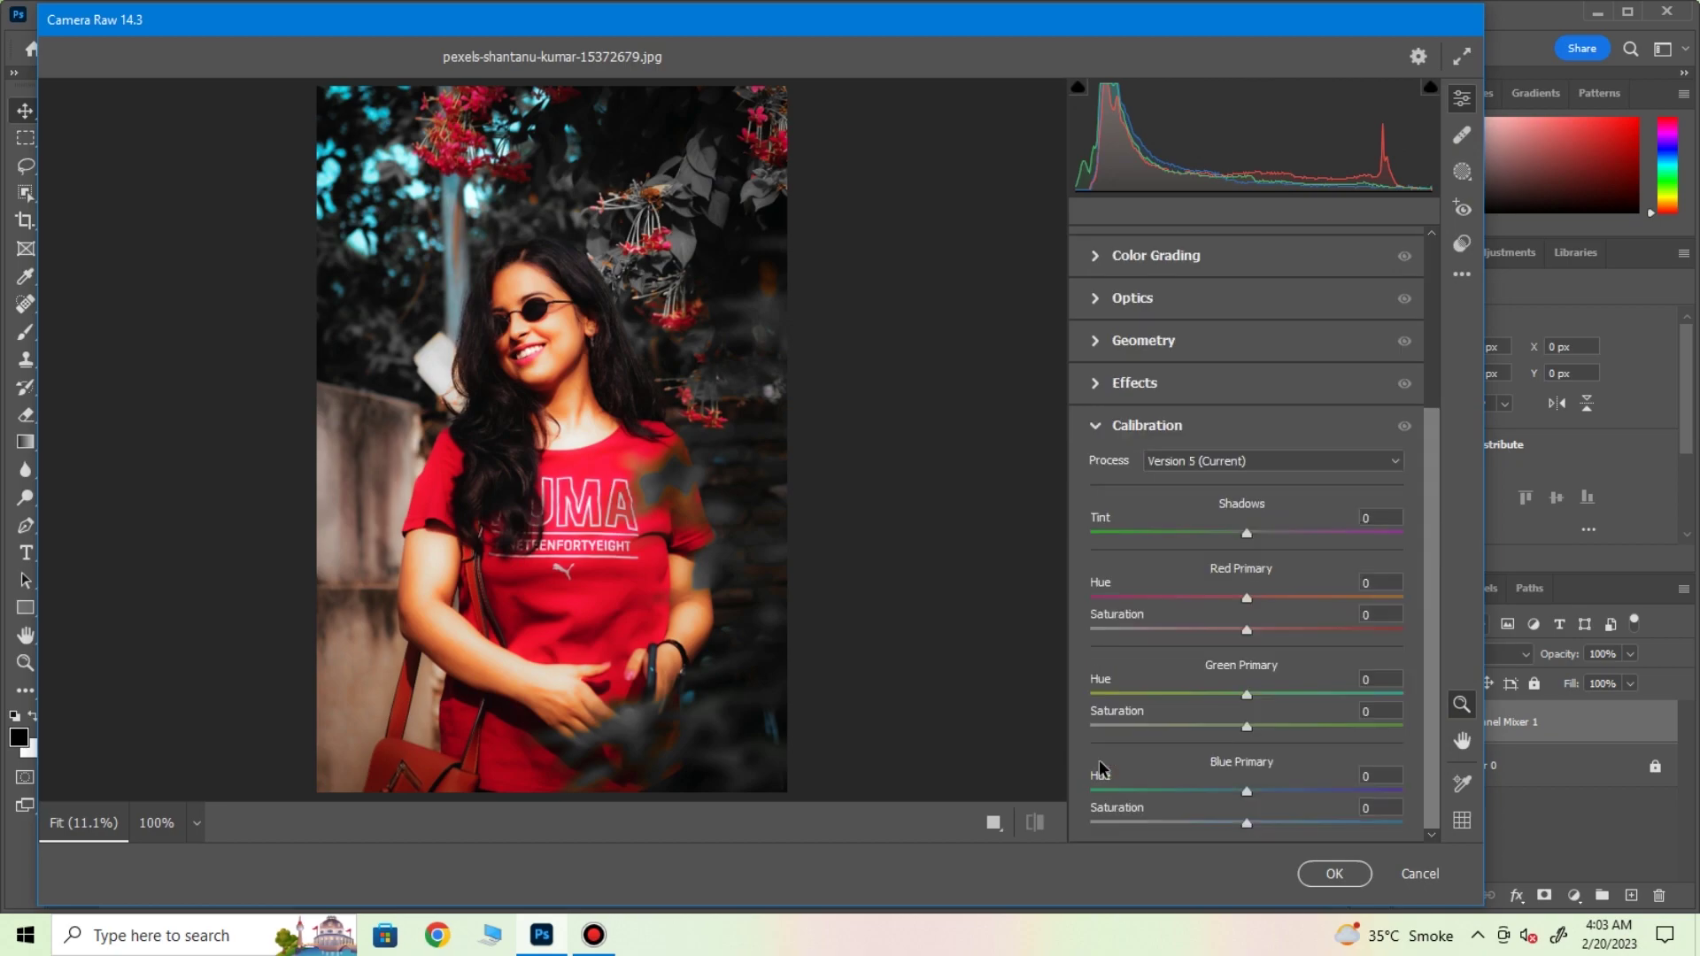
click(1105, 763)
click(1199, 791)
drag(1199, 795, 1137, 826)
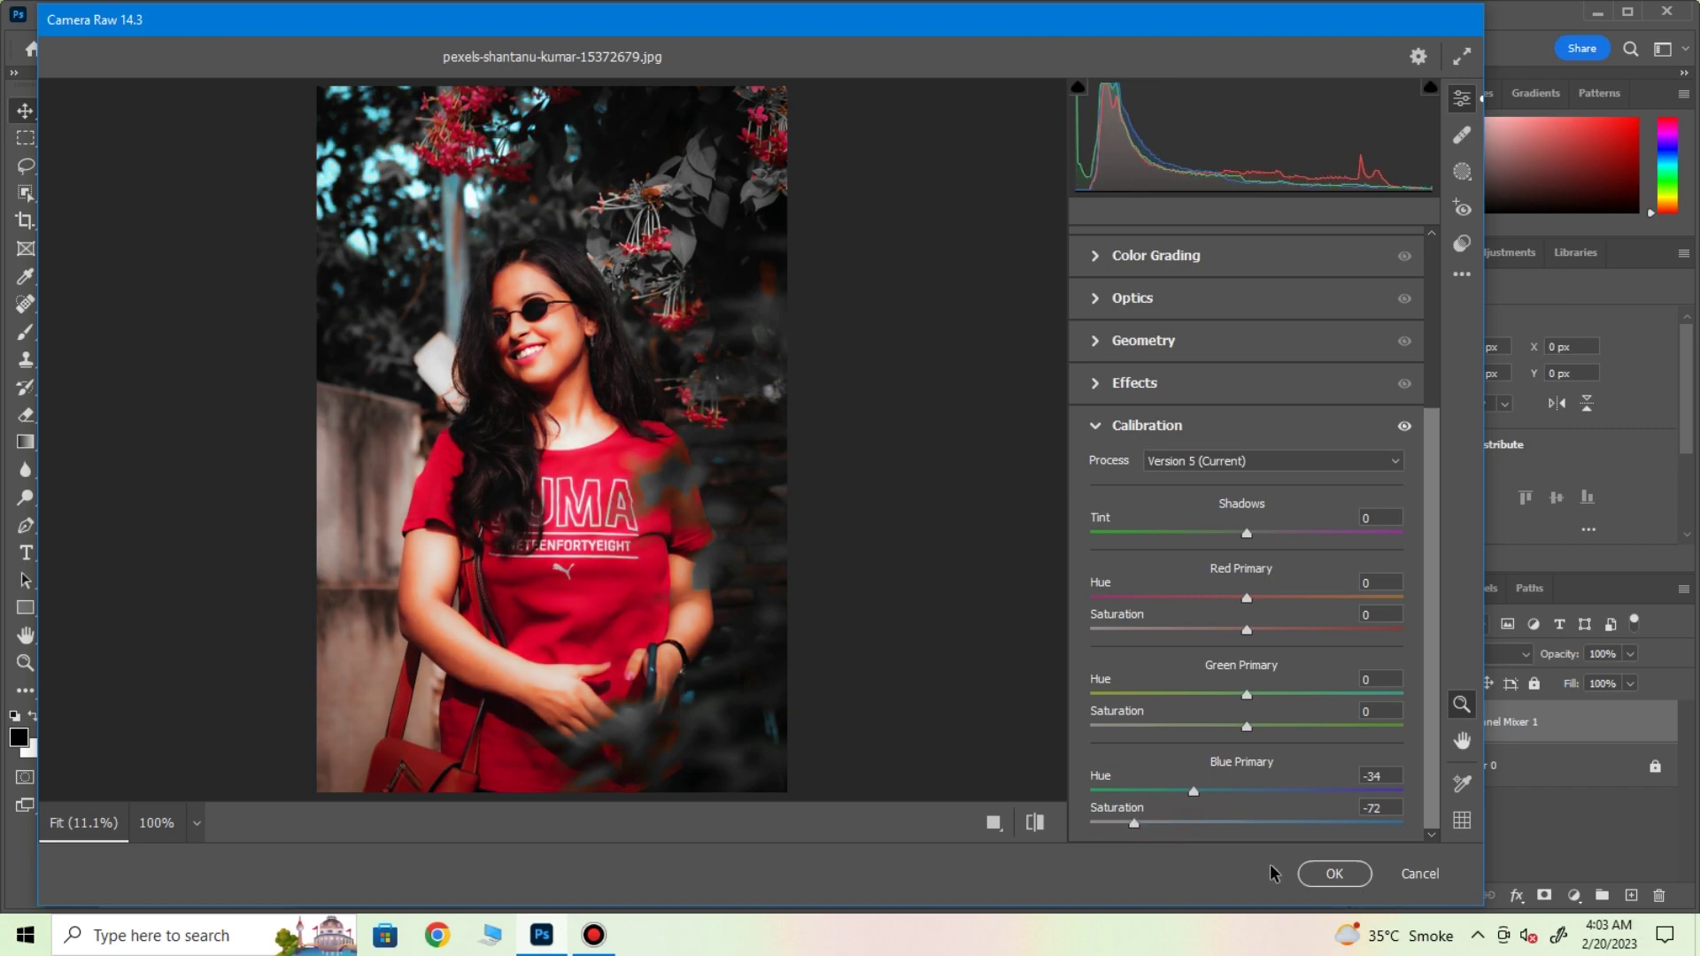
click(1334, 874)
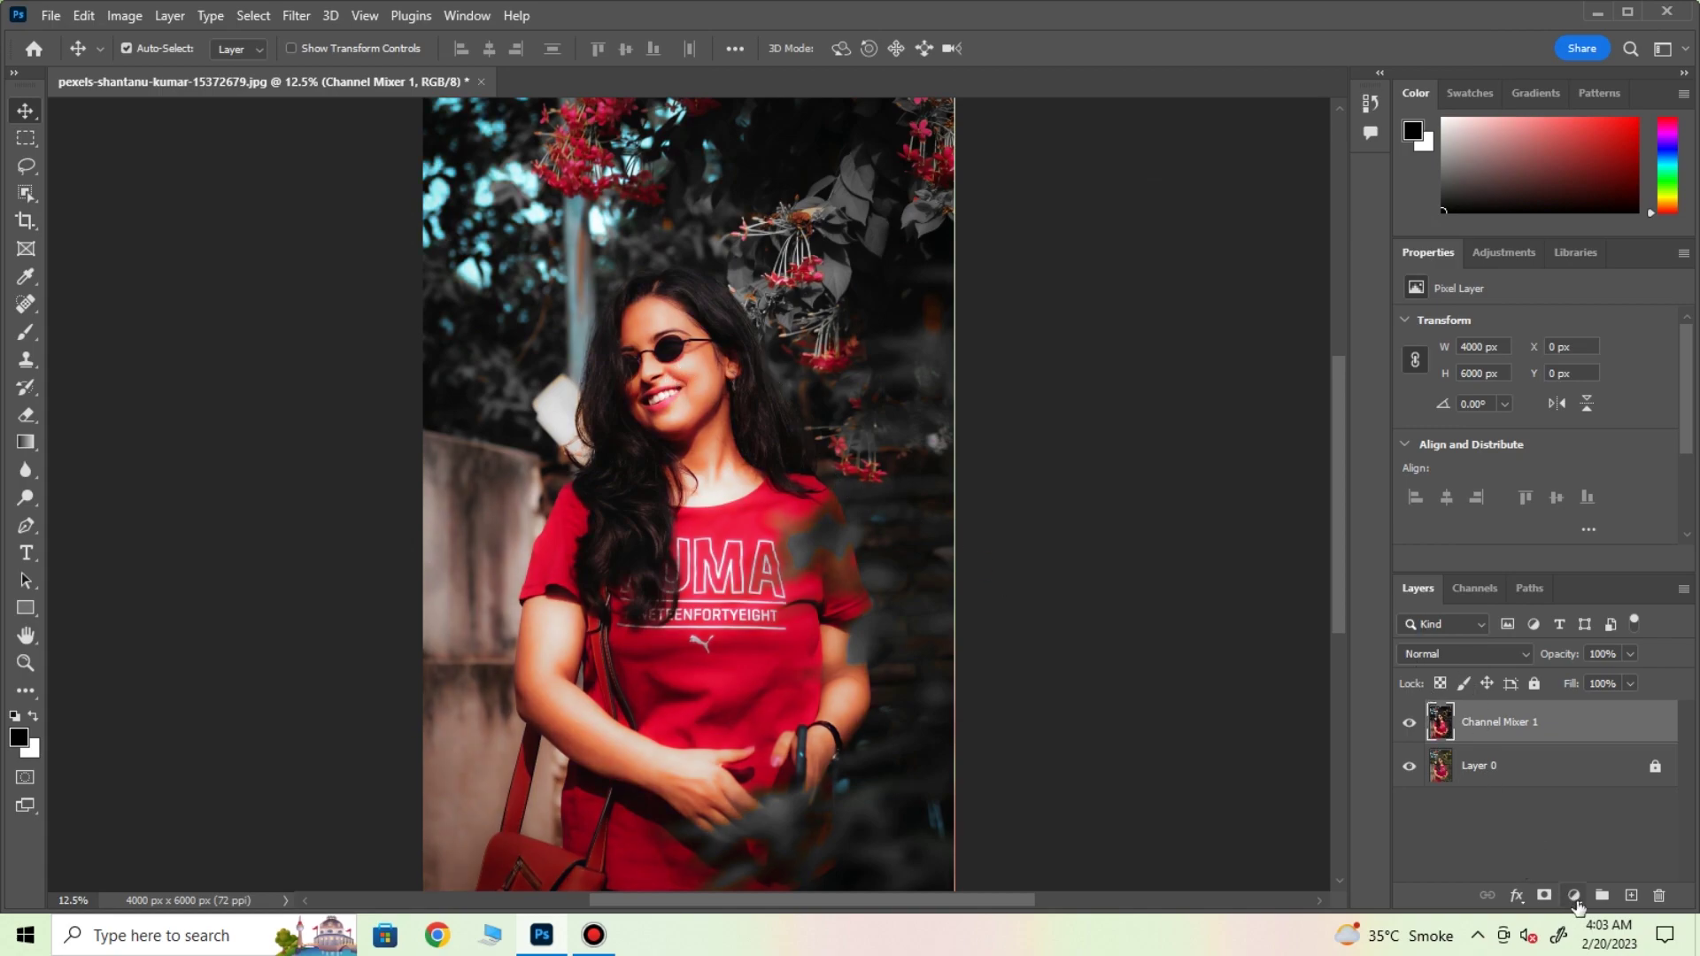
Step: Add a Selective Color layer with Yellows set to Cyan -46, Magenta -72, Yellow -62
click(1575, 896)
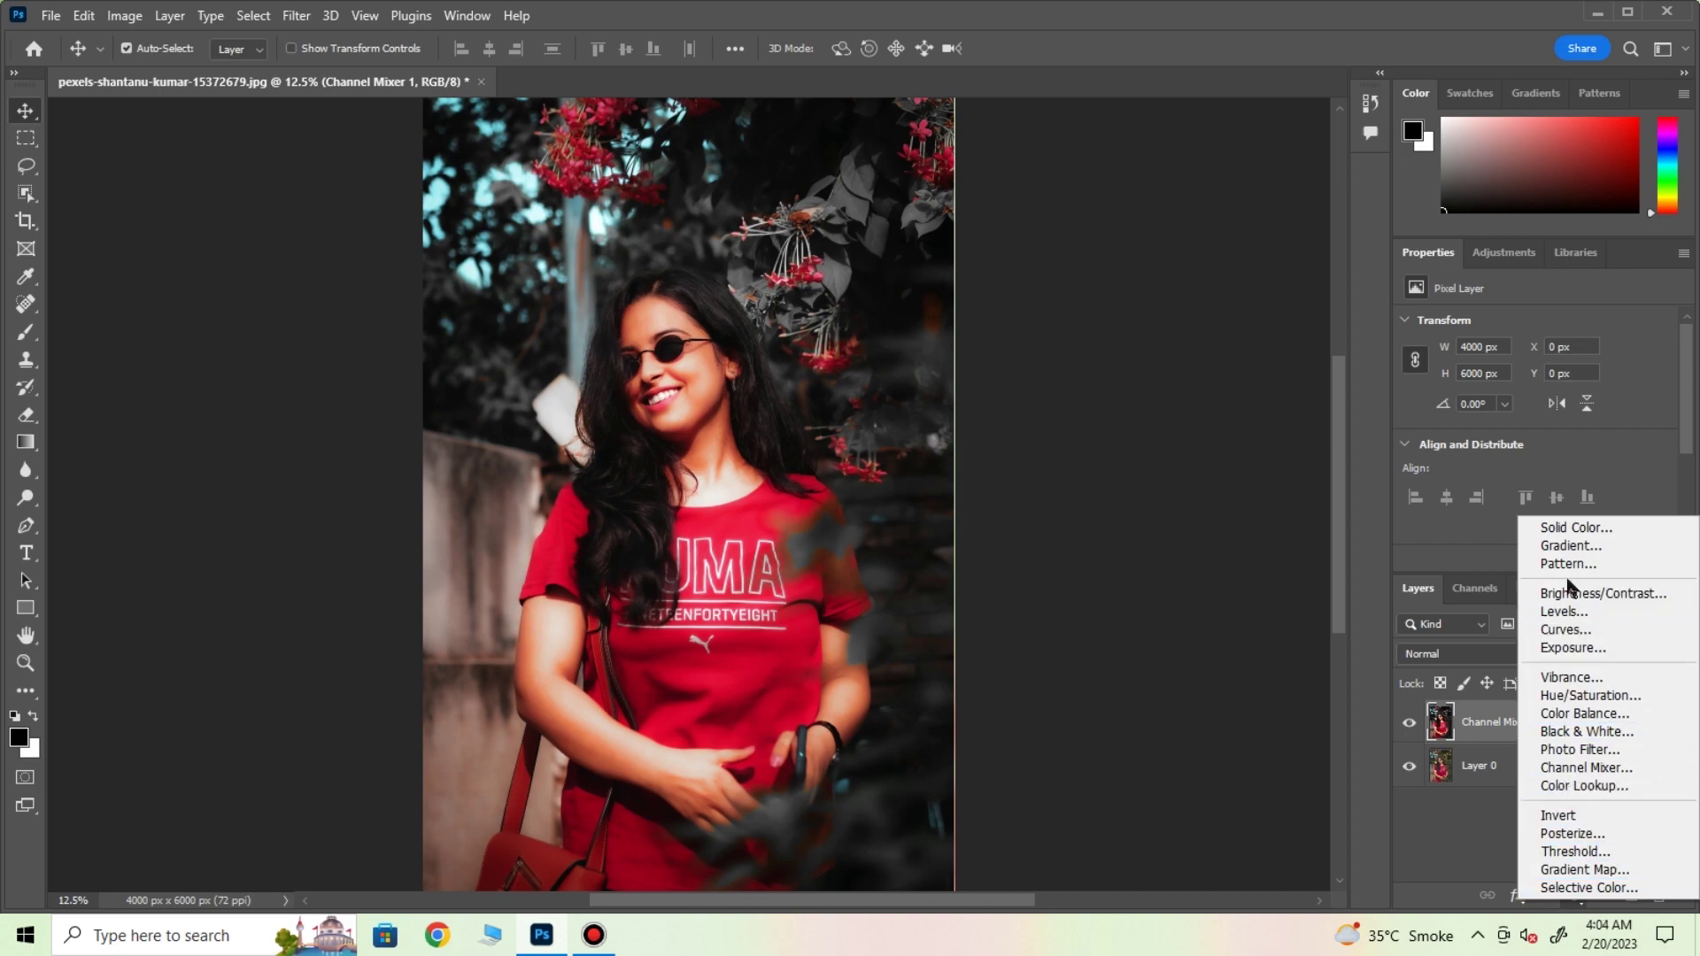
click(1573, 896)
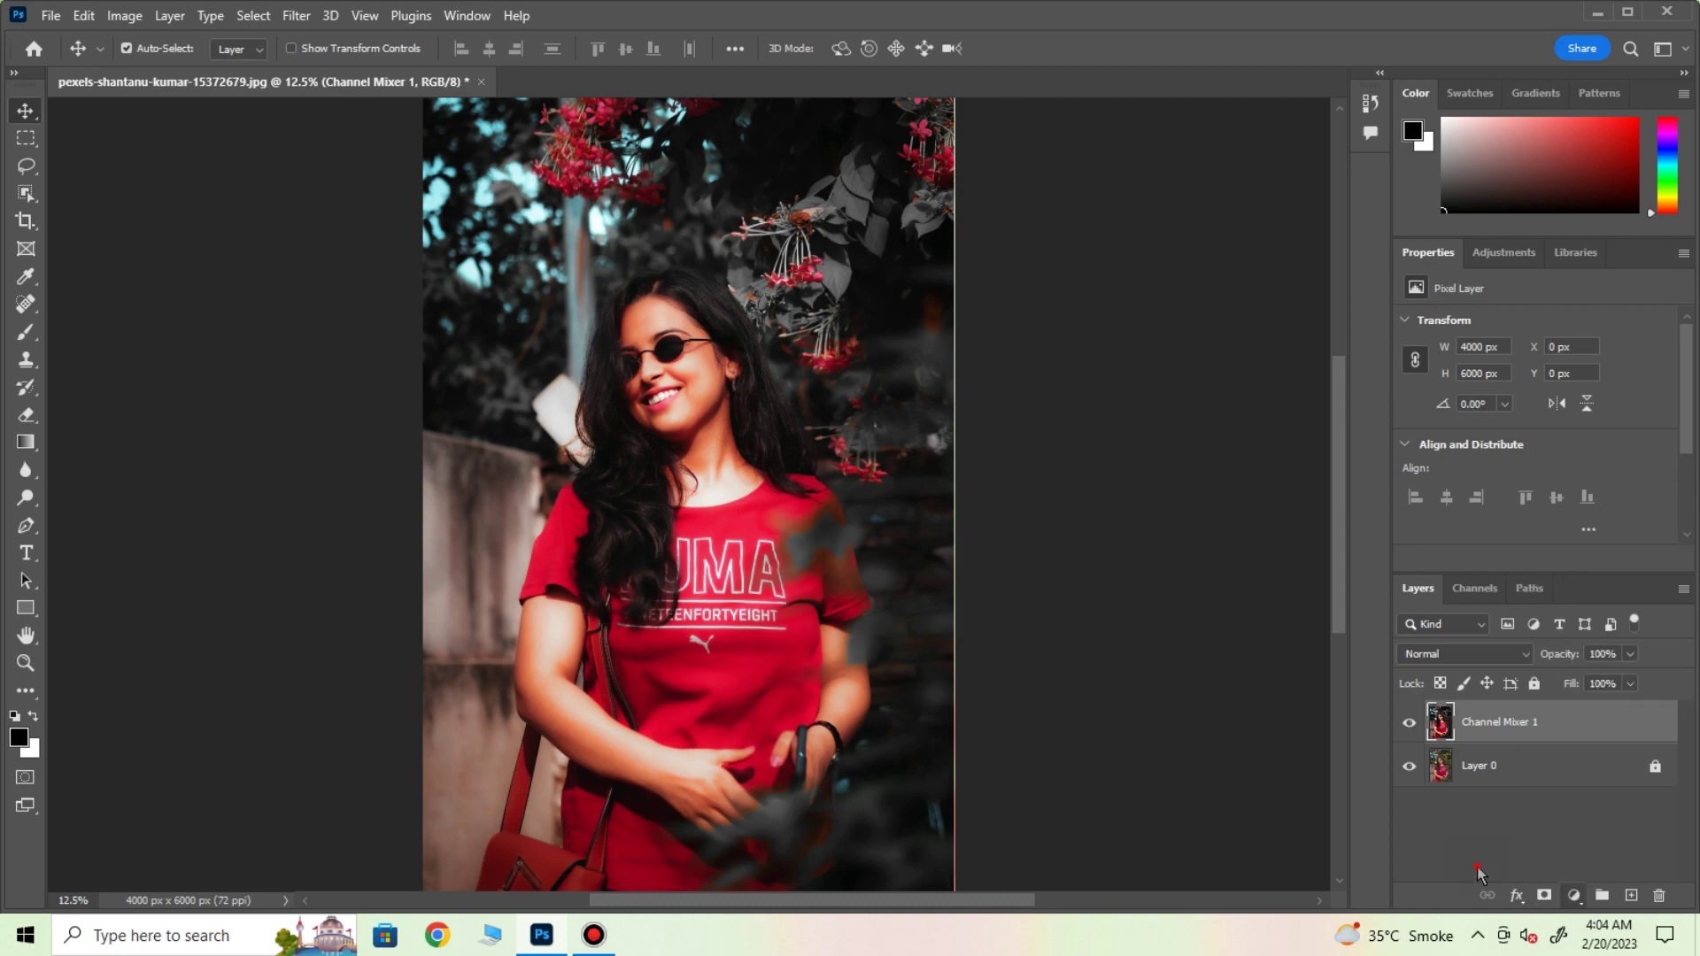
click(1574, 895)
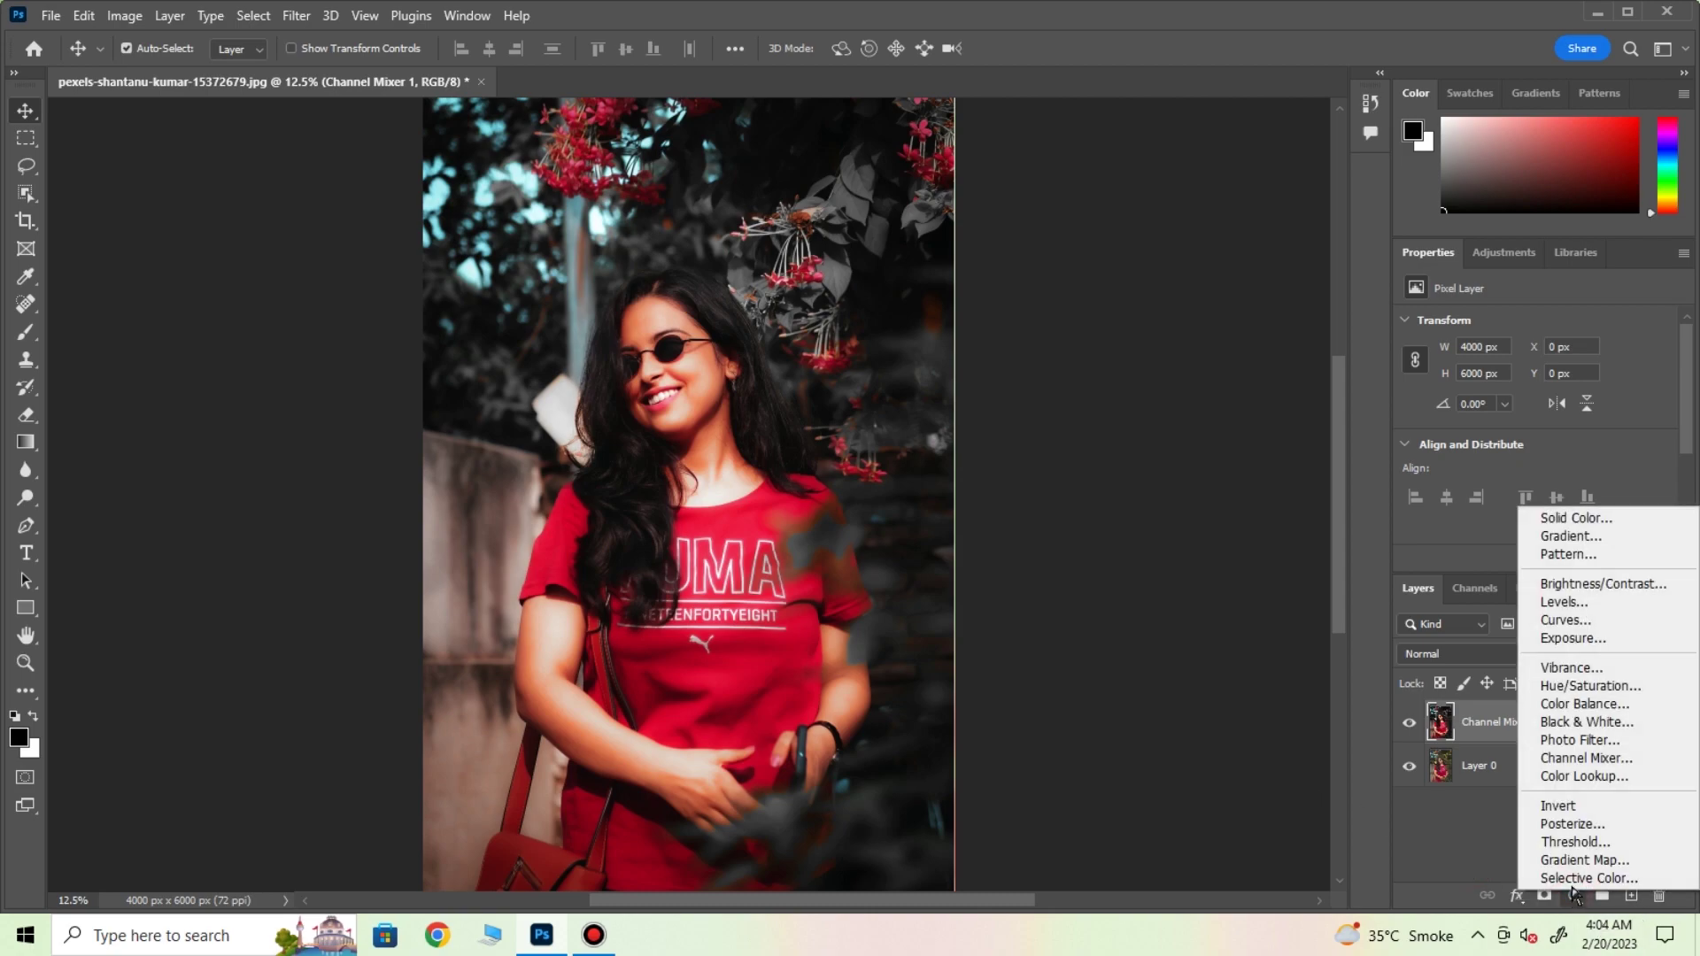
click(1572, 879)
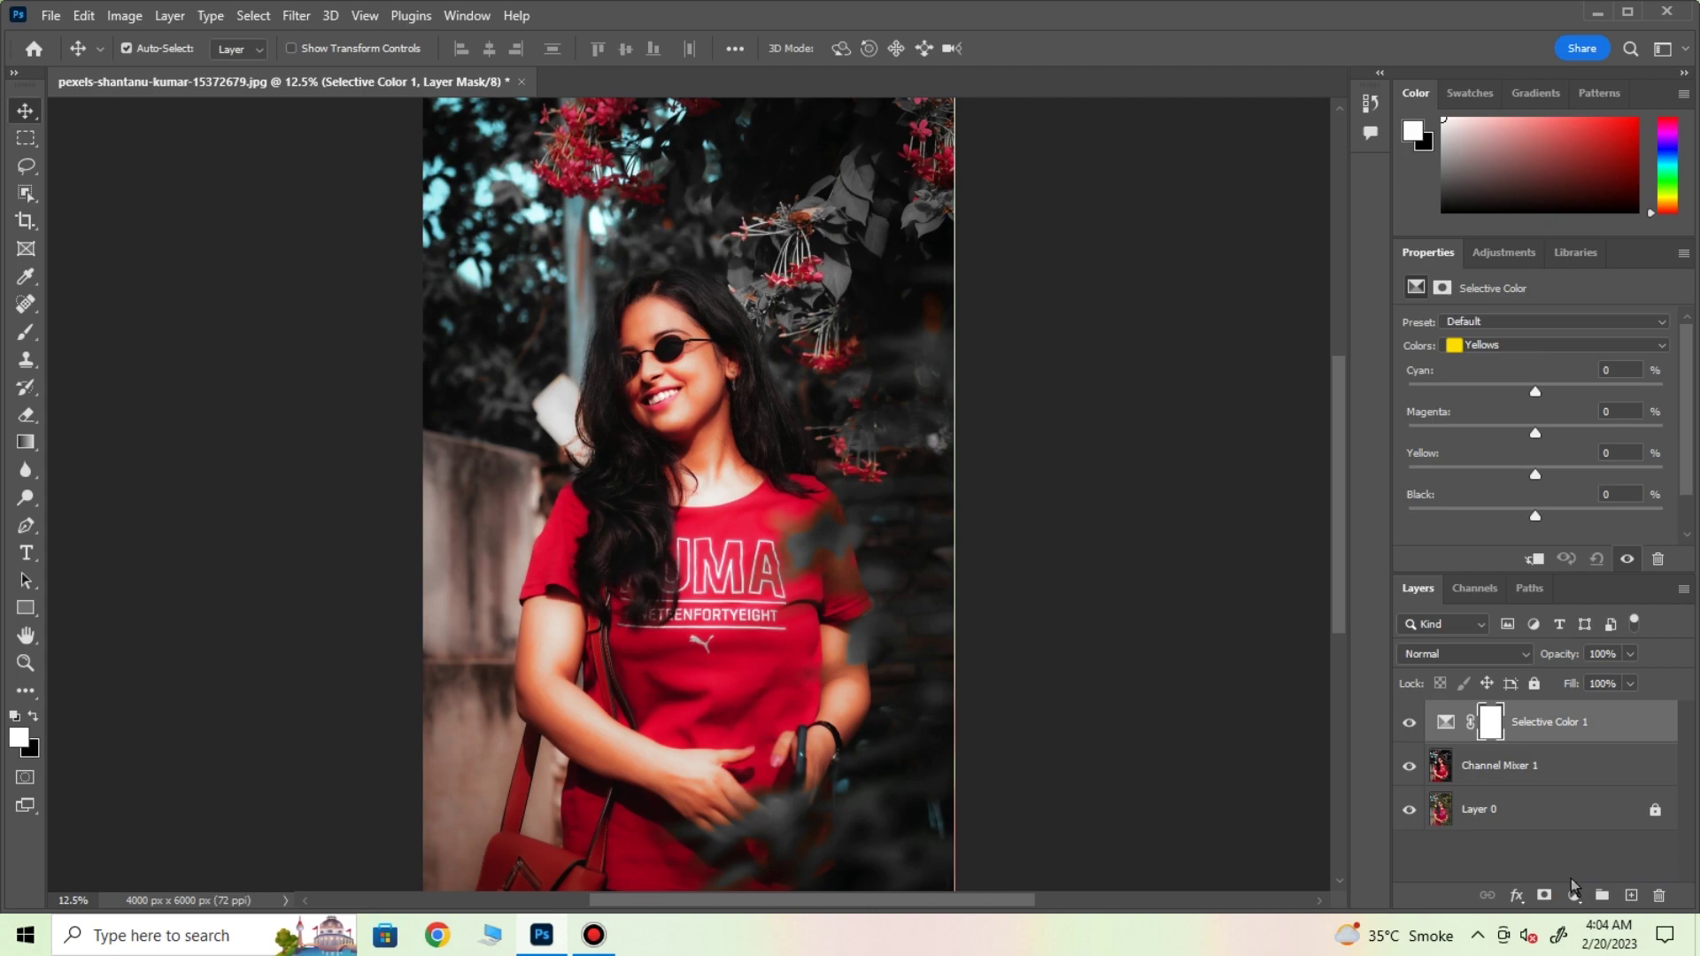
drag(1535, 392, 1479, 394)
click(1447, 431)
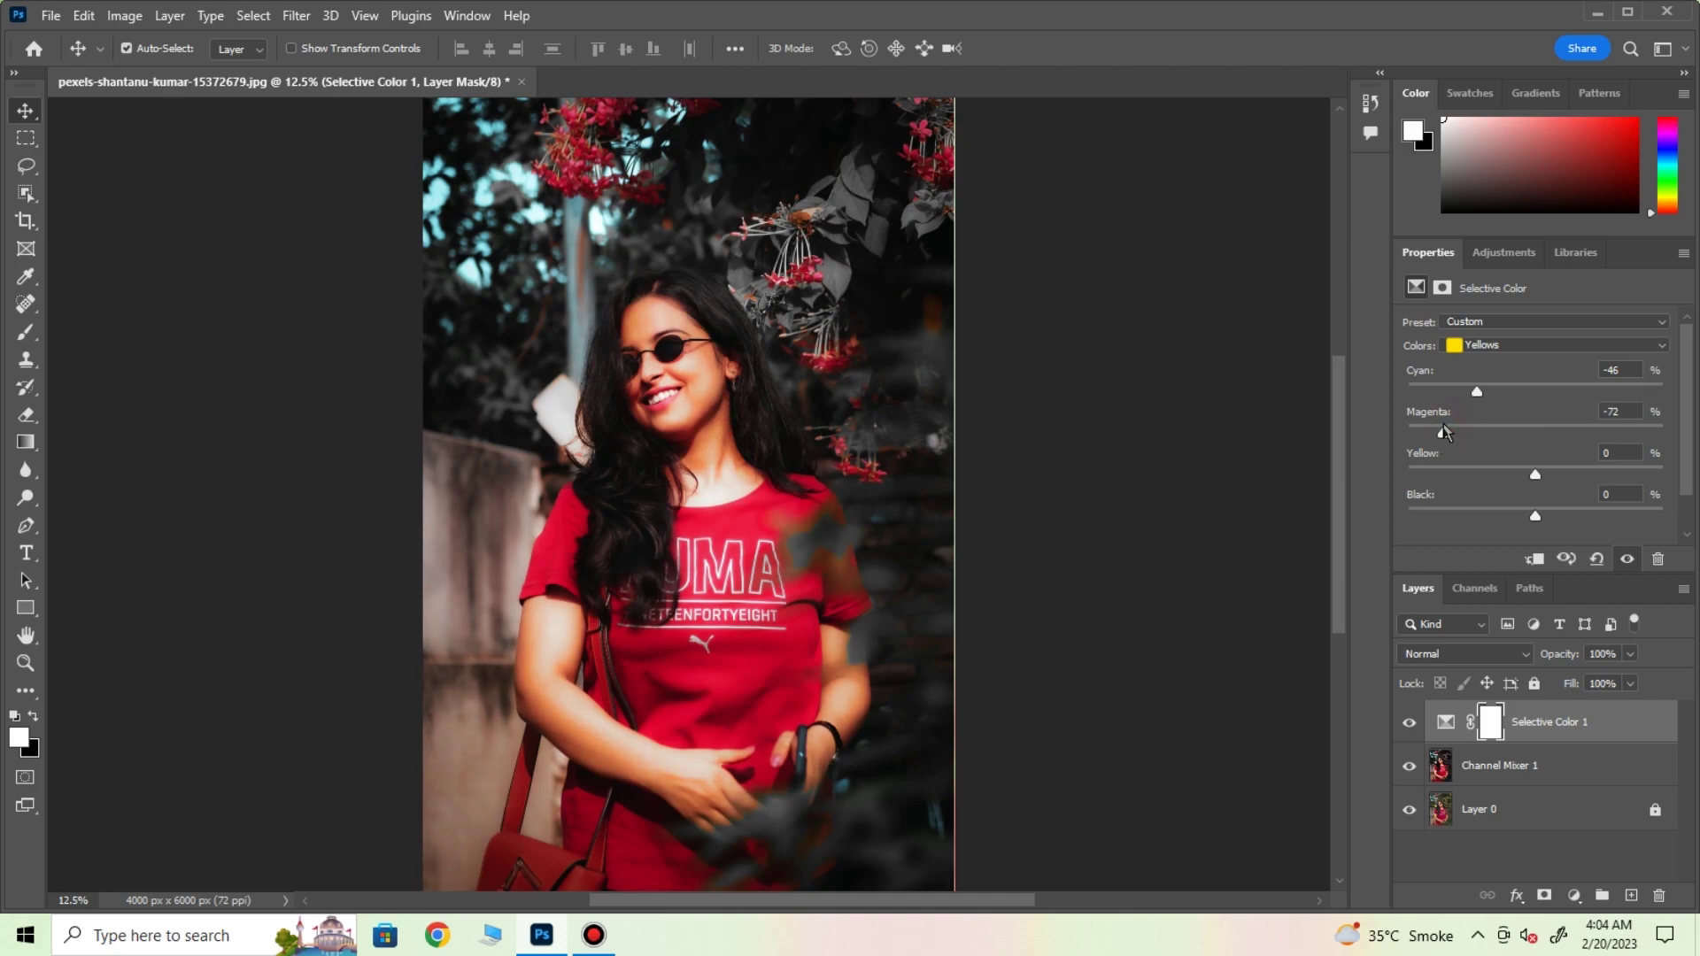
click(1465, 476)
Step: Merge Selective Color 1 with Channel Mixer 1 and compare the graded layer against the original
click(1517, 854)
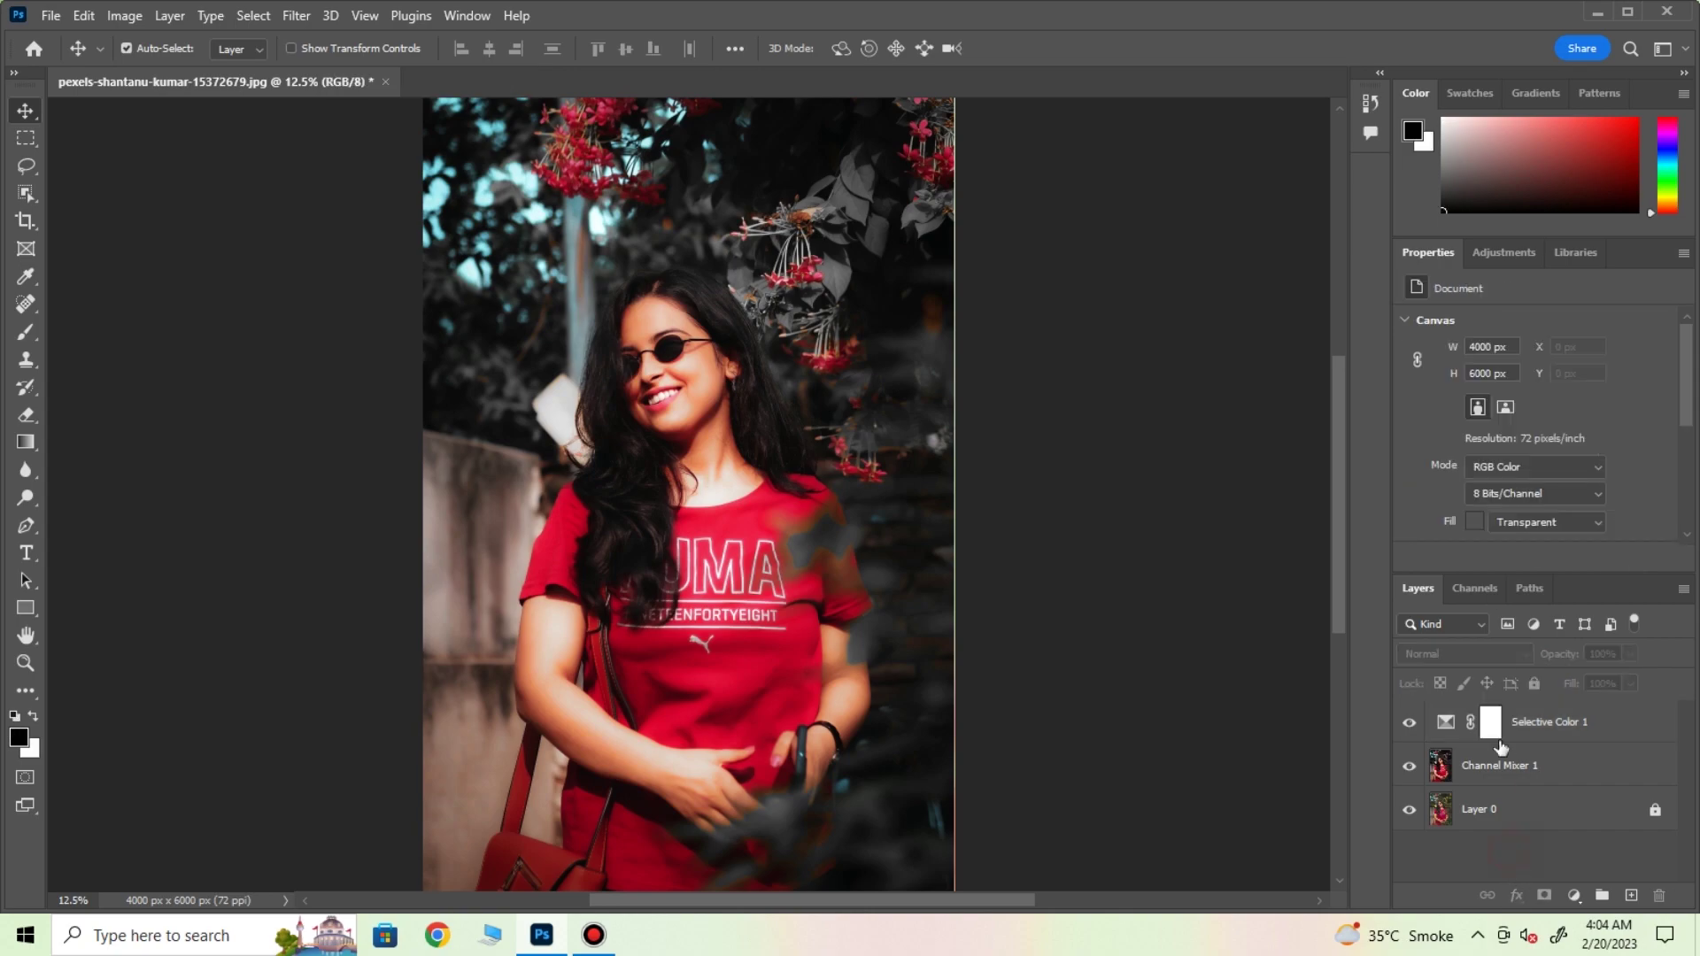
click(1540, 737)
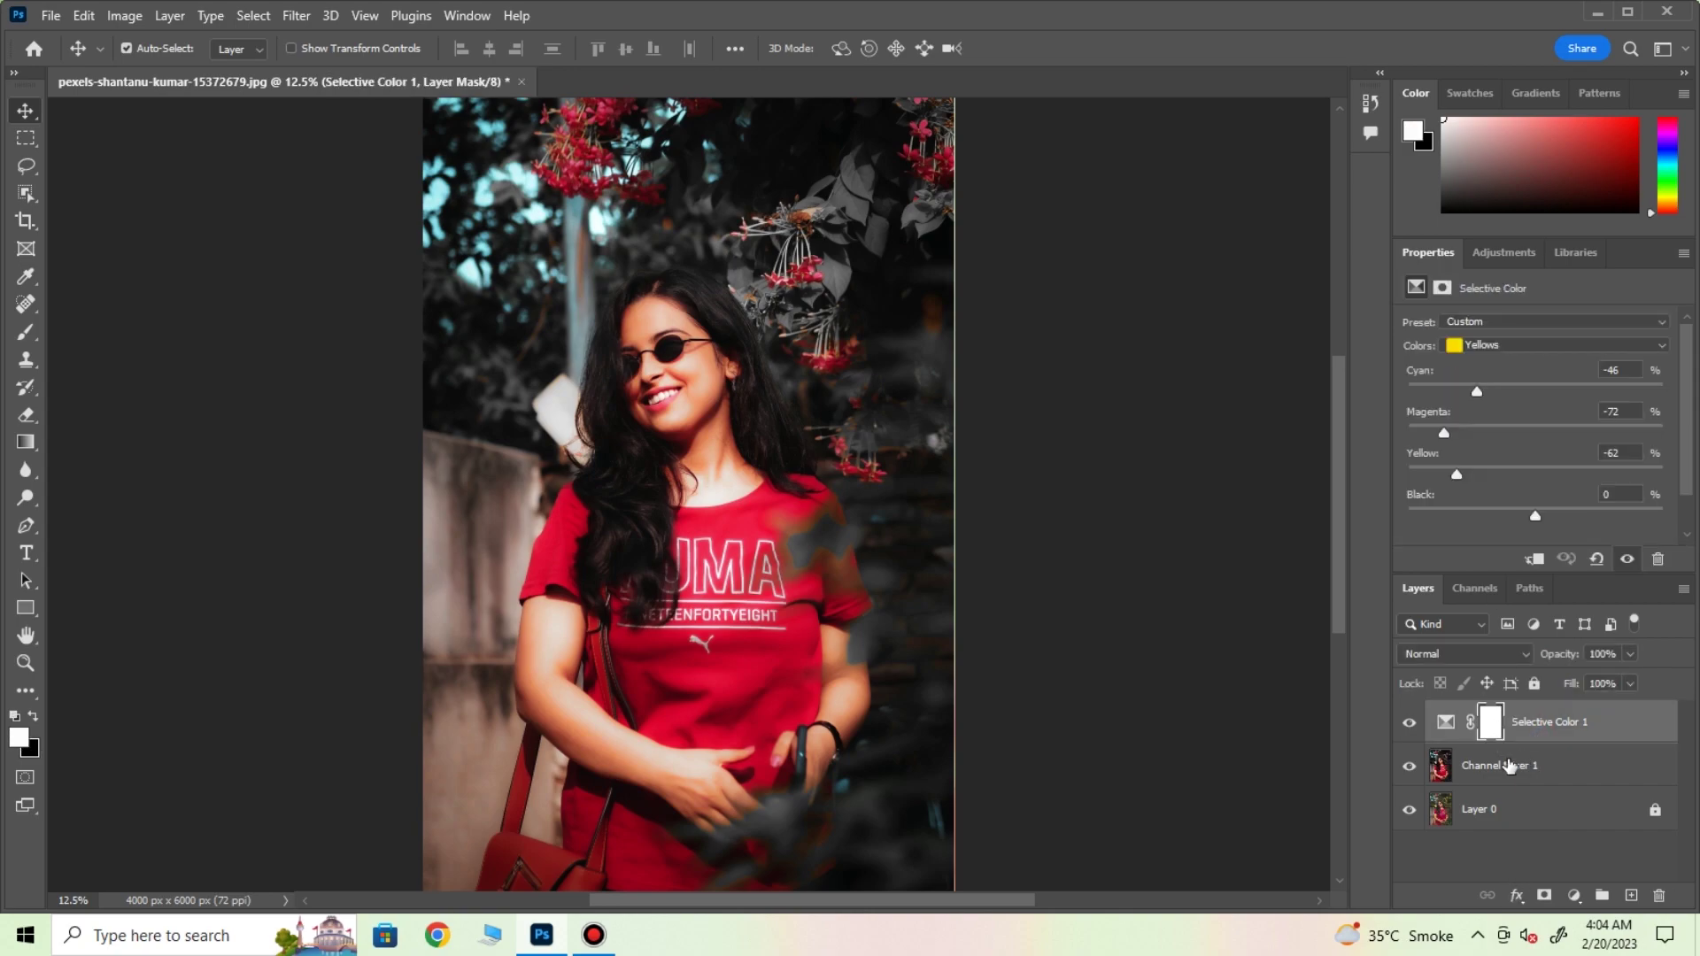
shift+click(1510, 766)
right_click(1510, 767)
click(1264, 644)
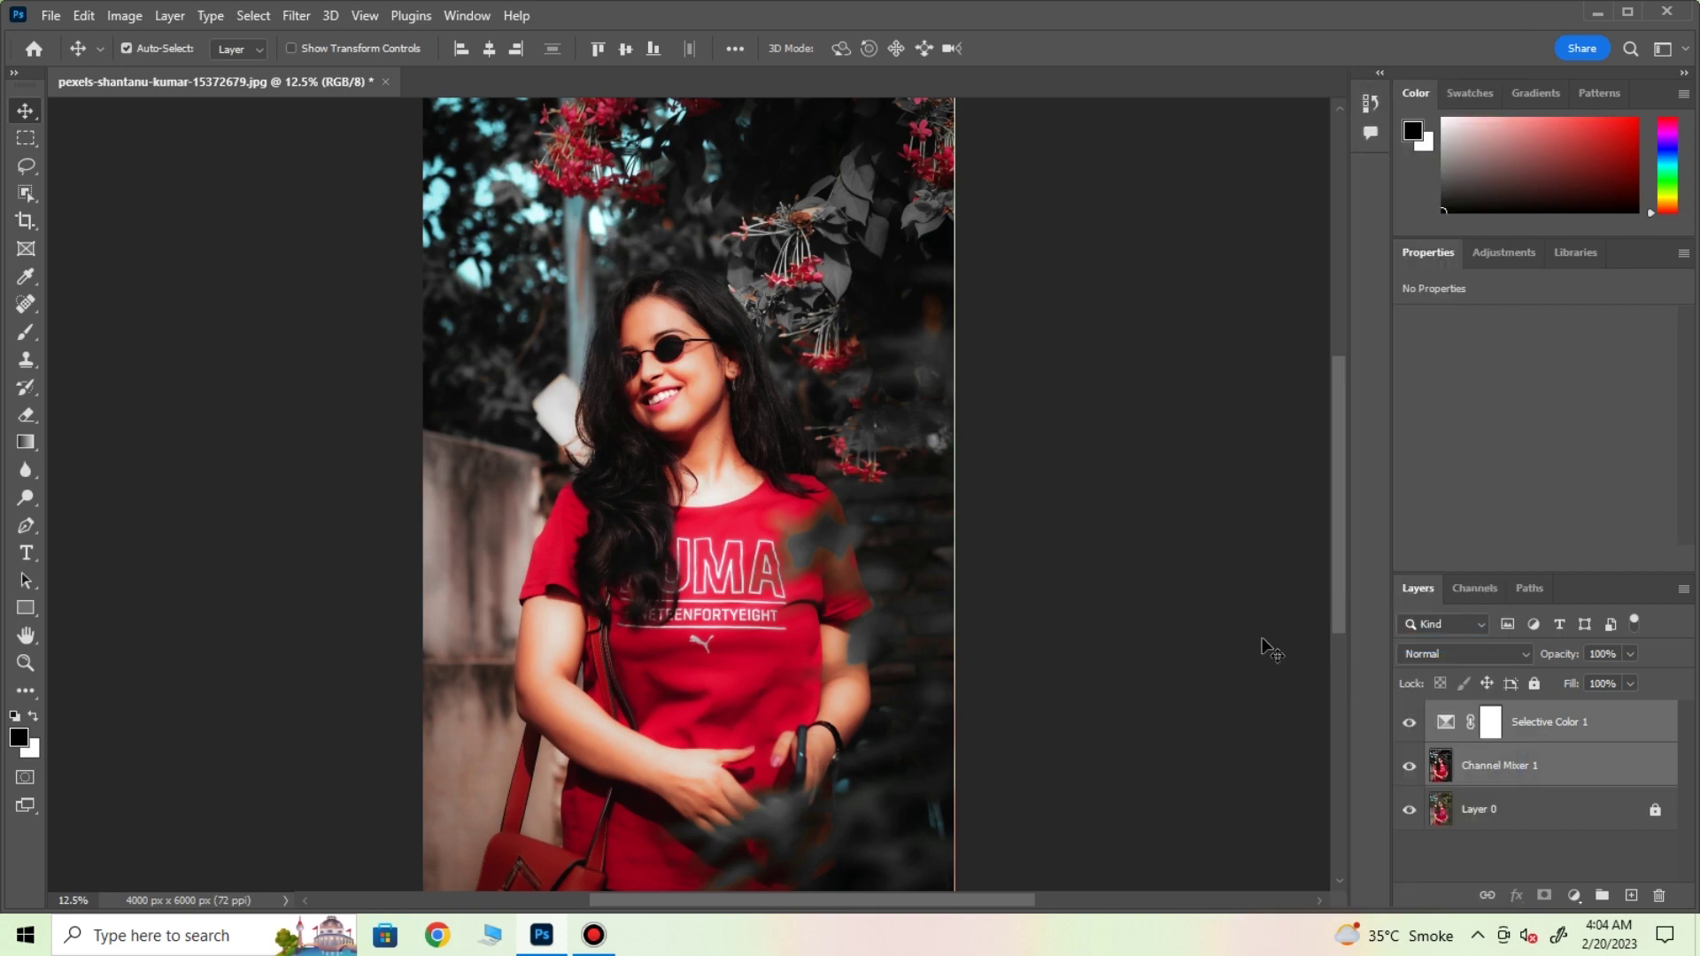
key(ctrl+minus)
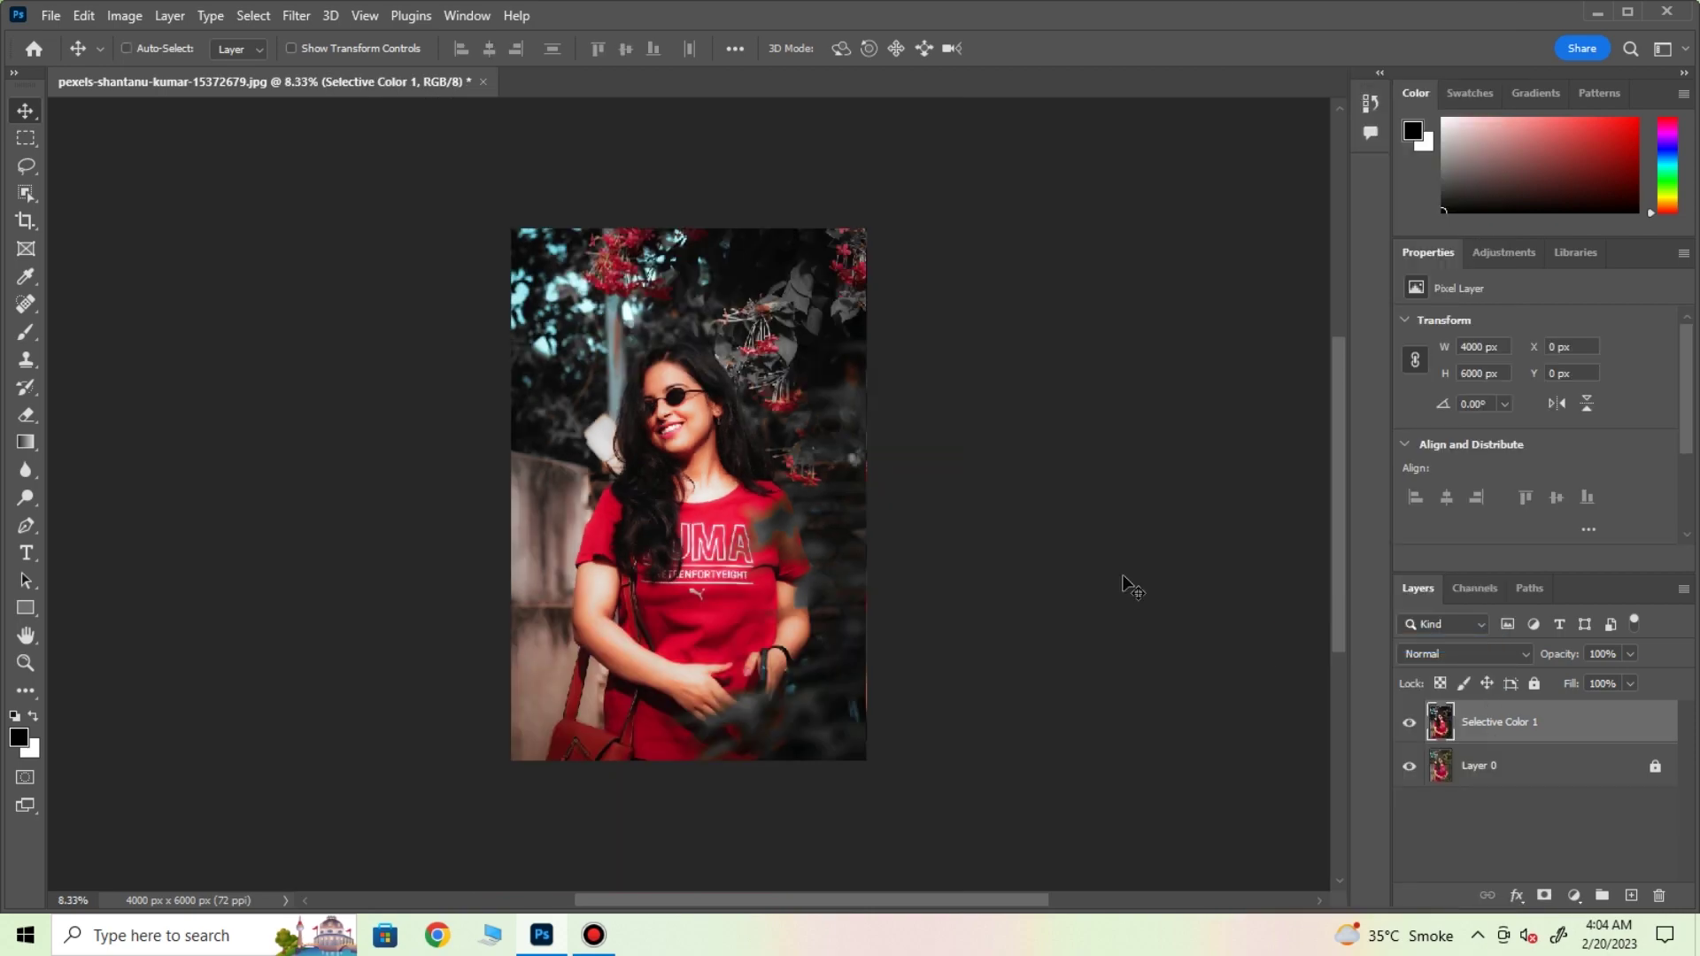
key(ctrl+plus)
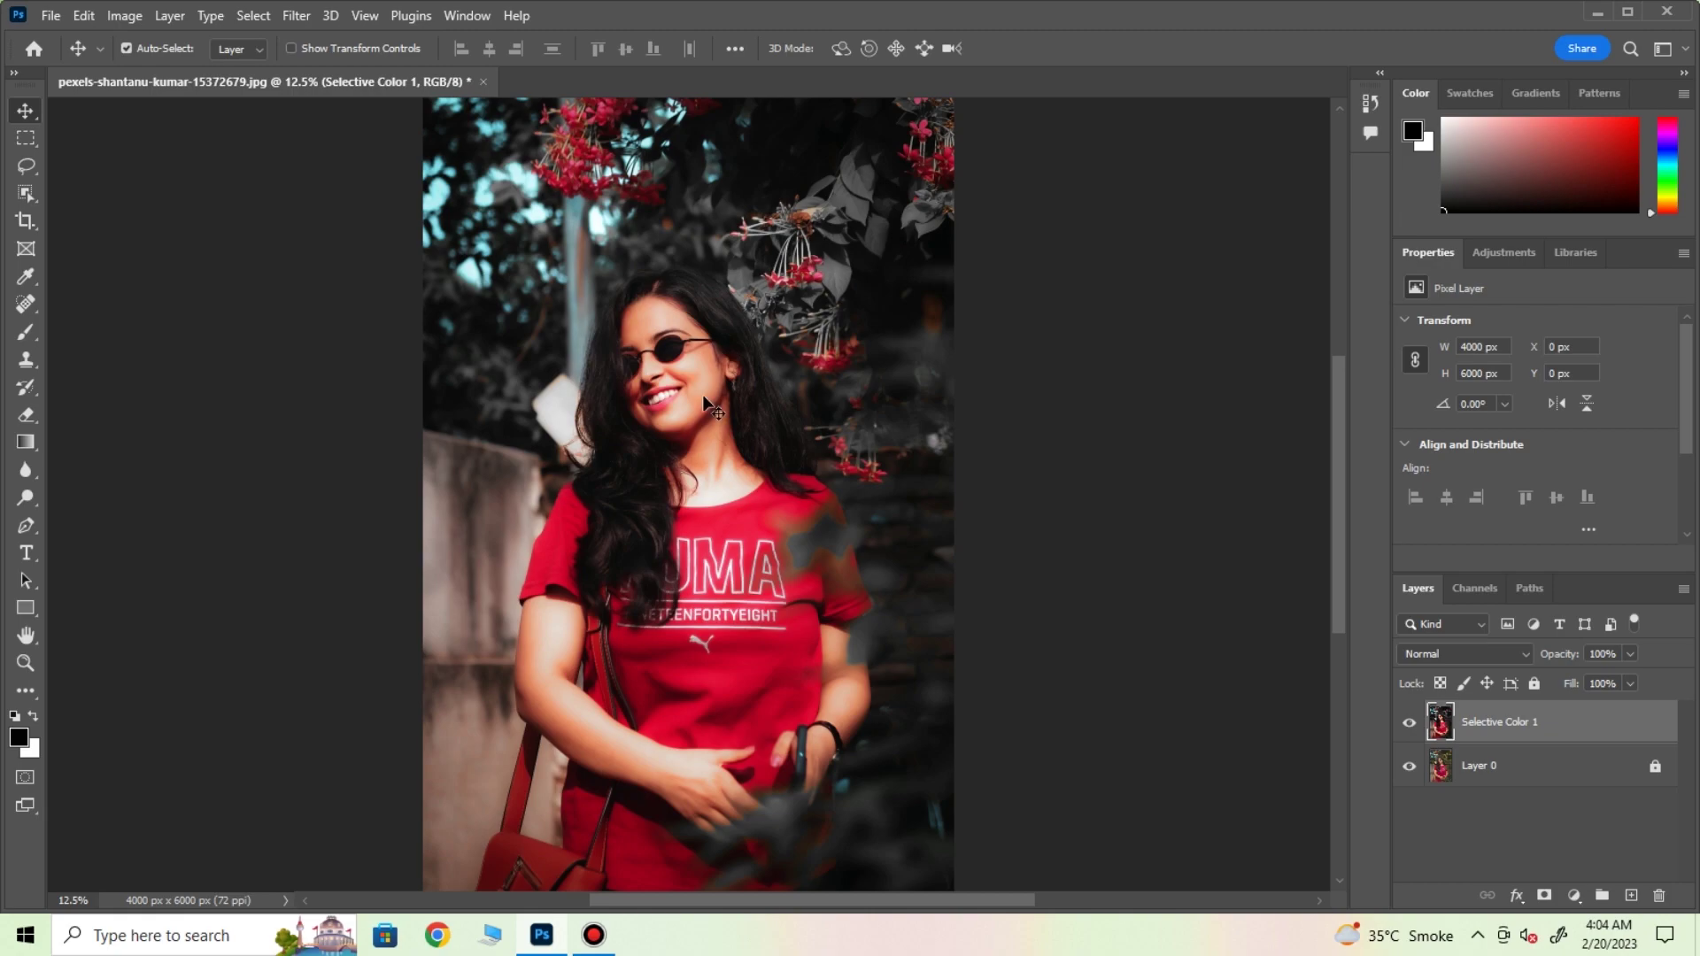
click(1409, 723)
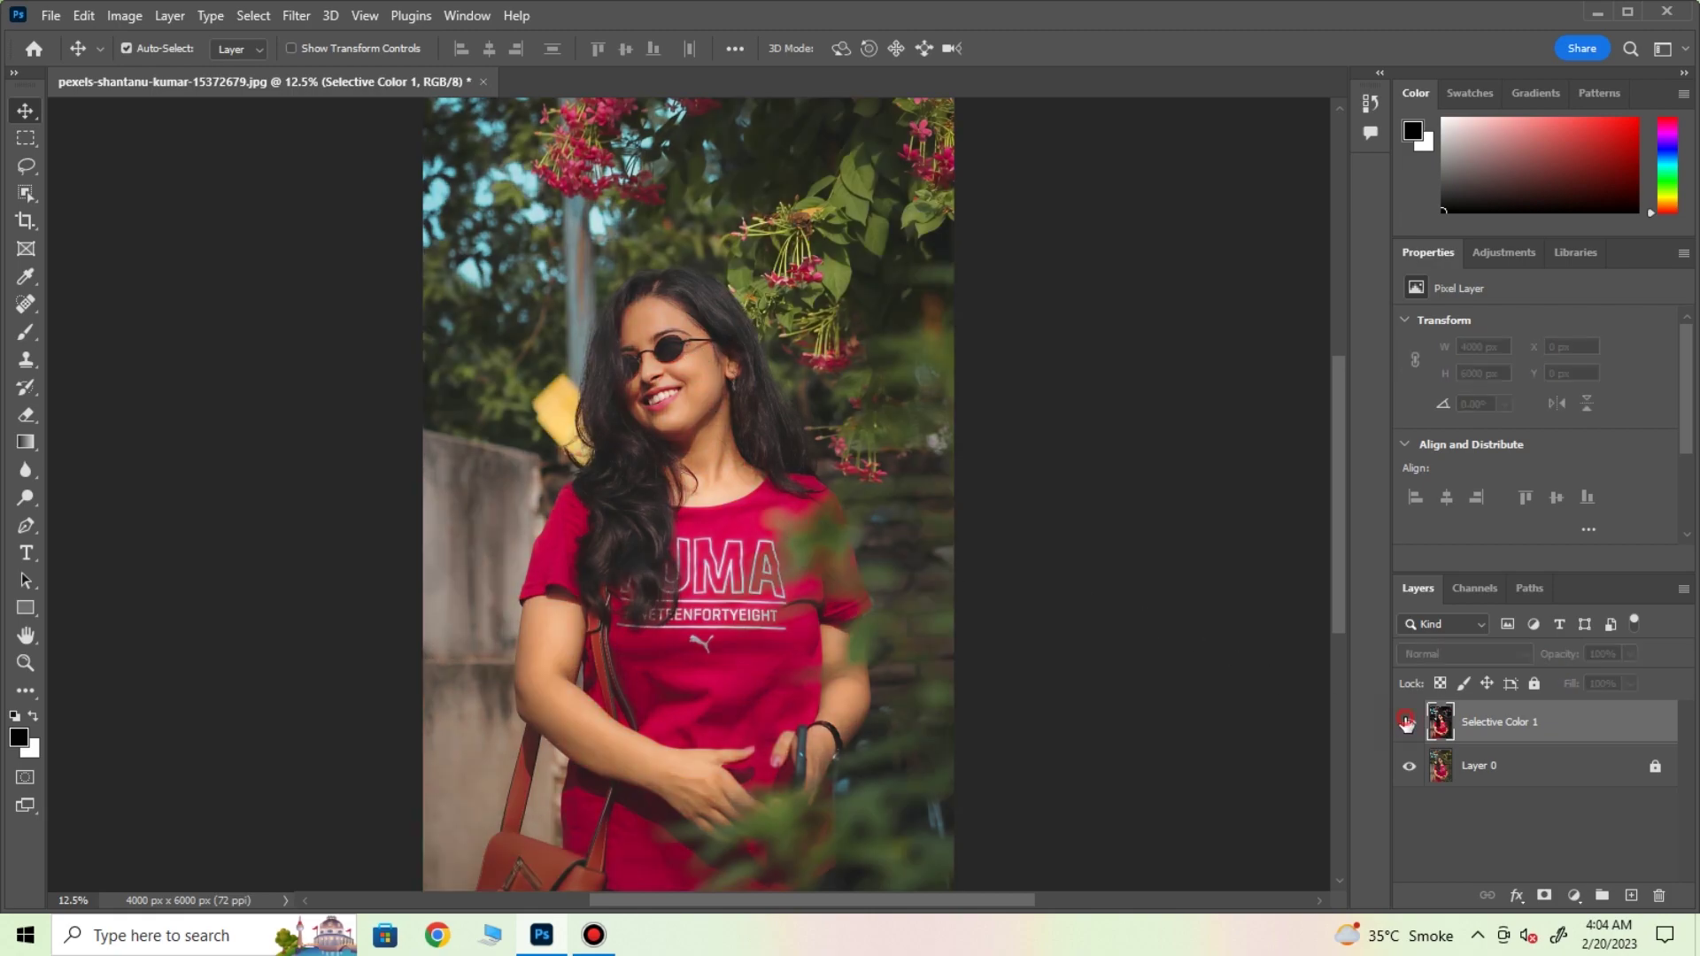
click(1408, 722)
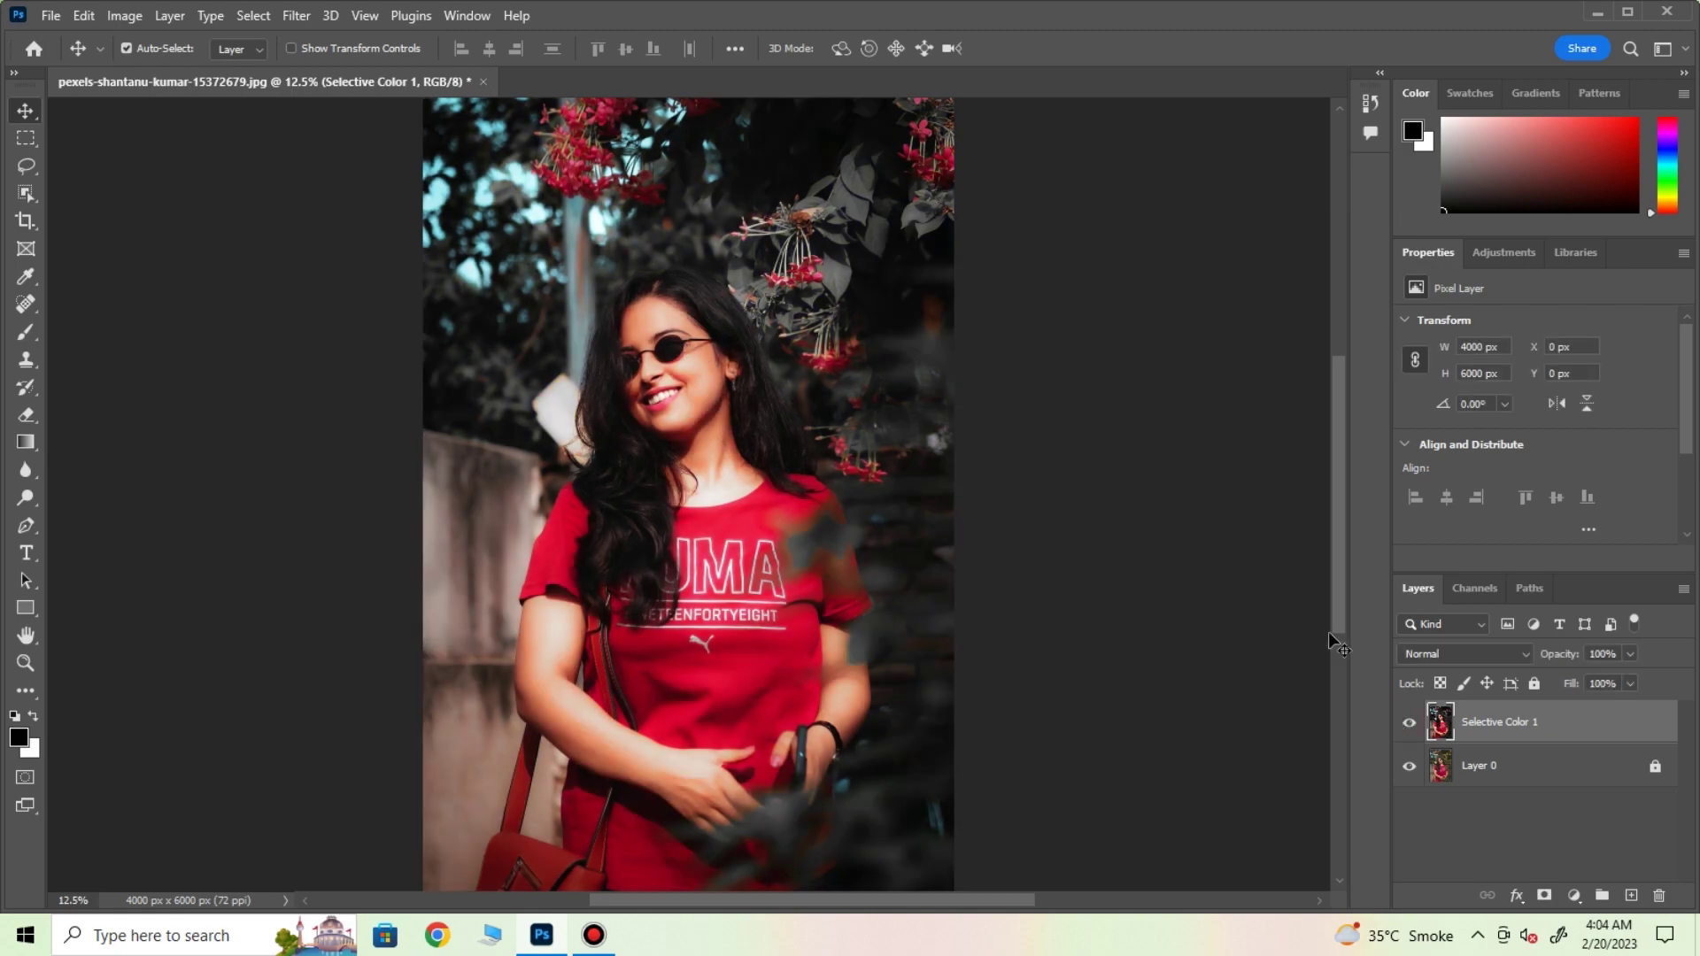
Step: Quick Export the portrait as PNG to the F: drive after the E: drive permission error
click(50, 15)
mouse_move(75, 344)
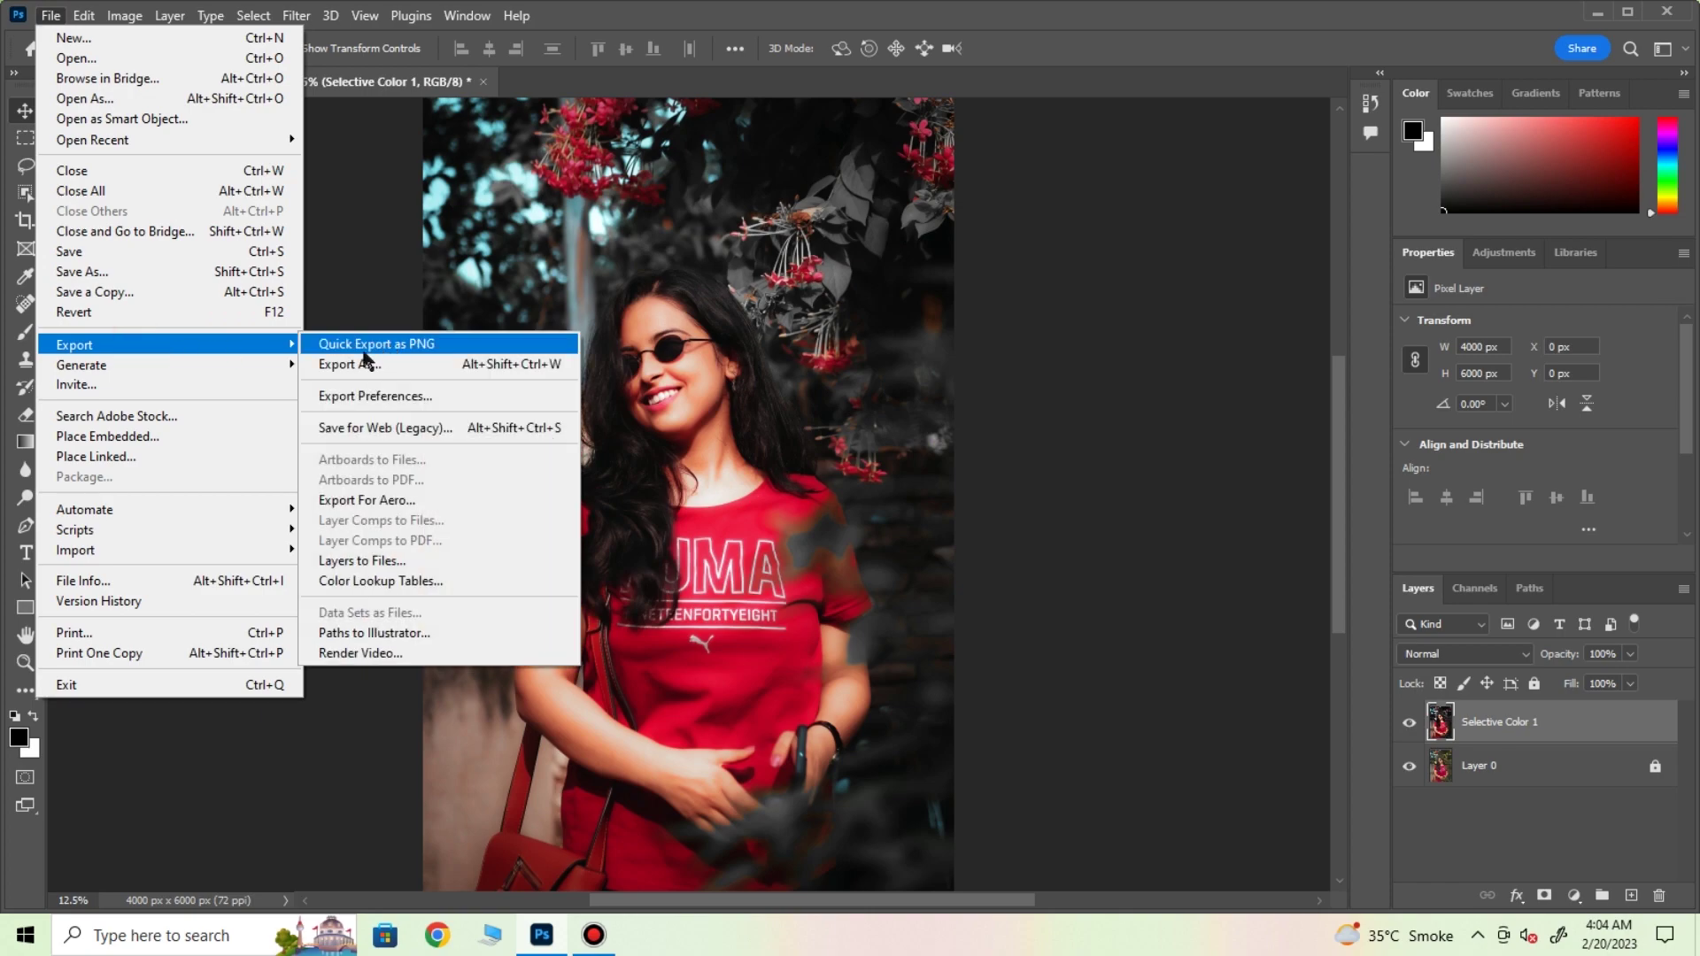
click(337, 344)
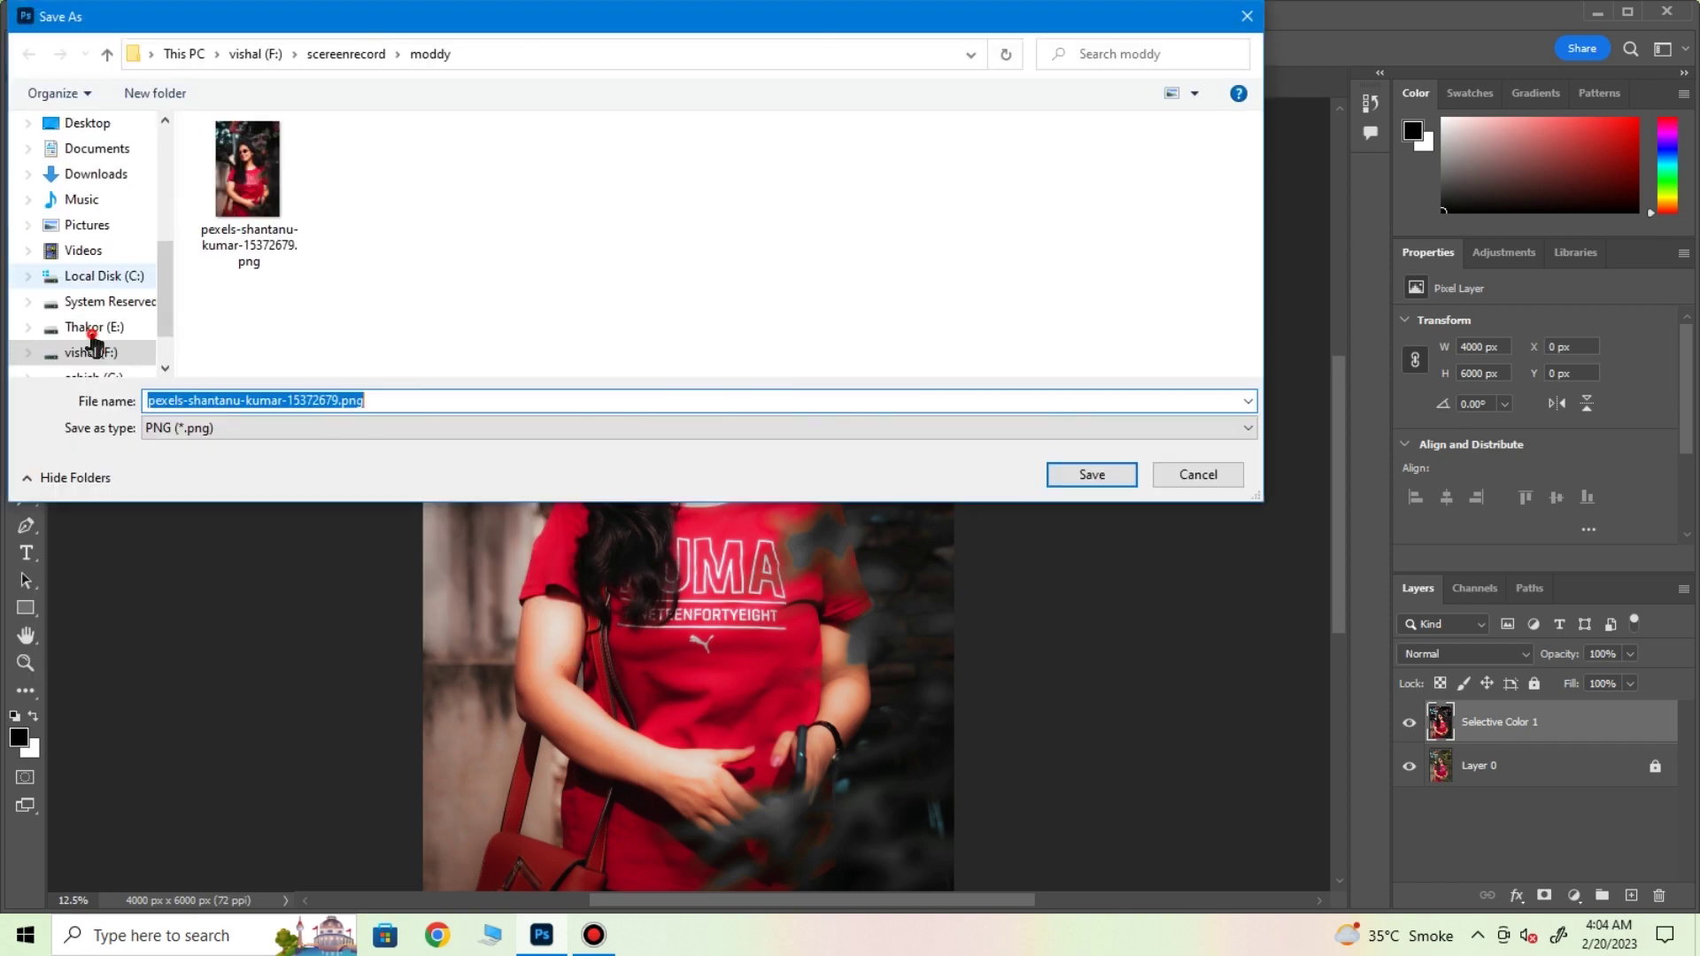
click(89, 327)
click(1091, 474)
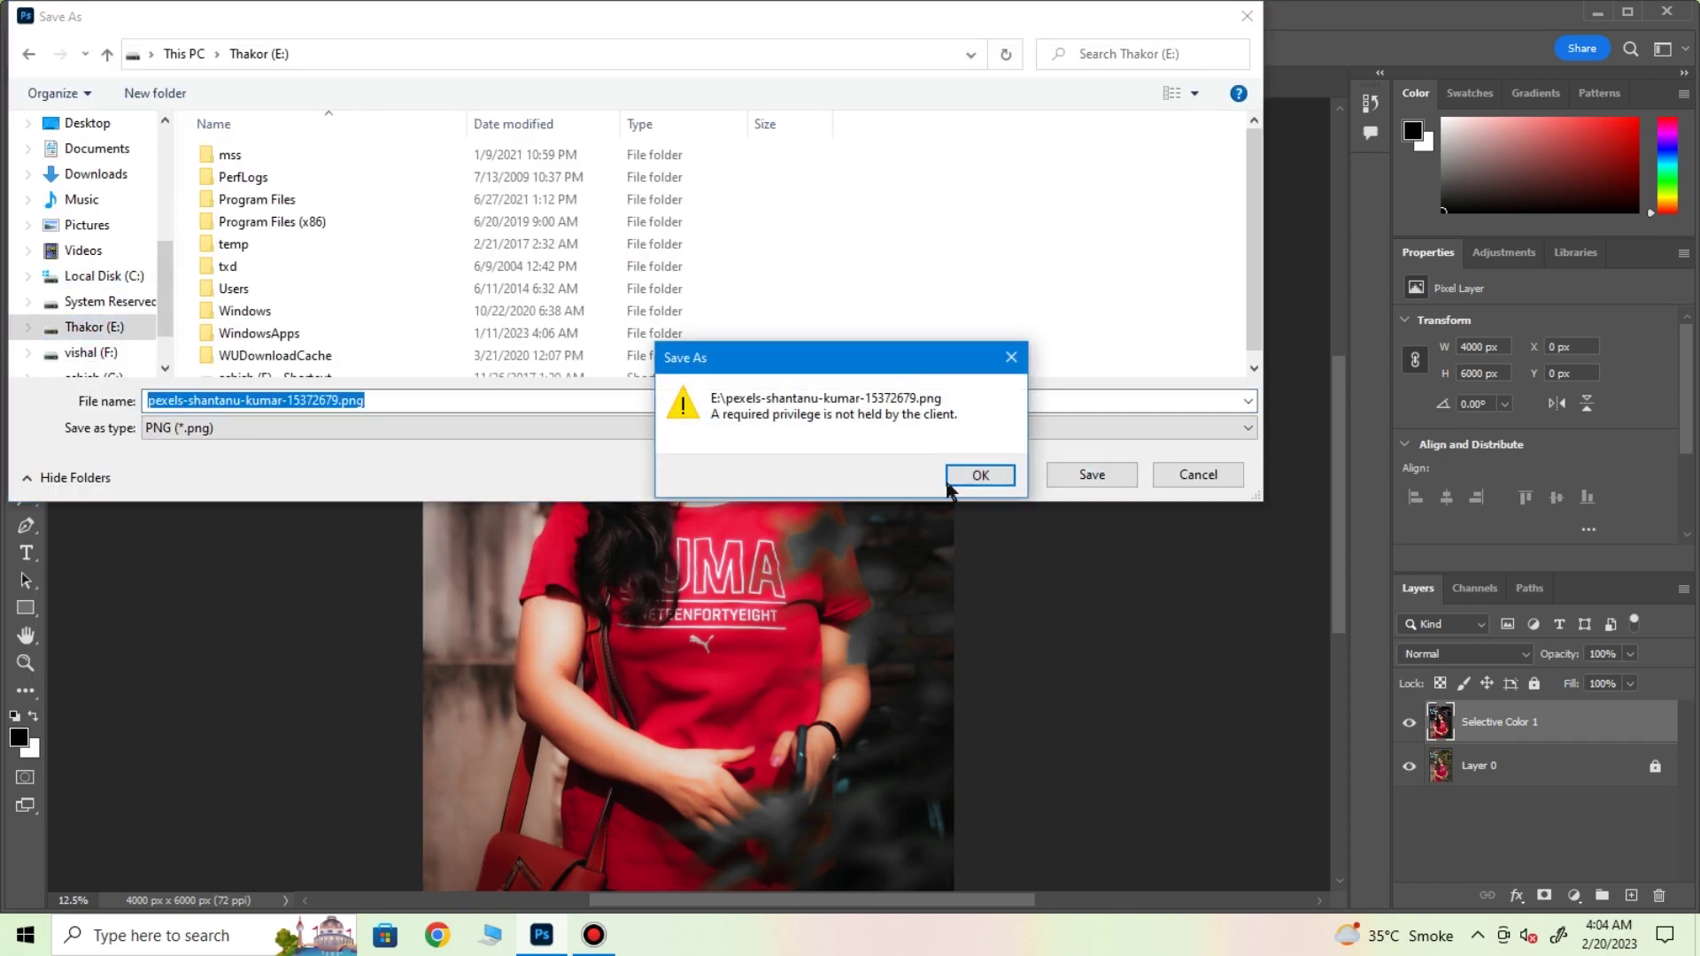
click(965, 483)
click(89, 352)
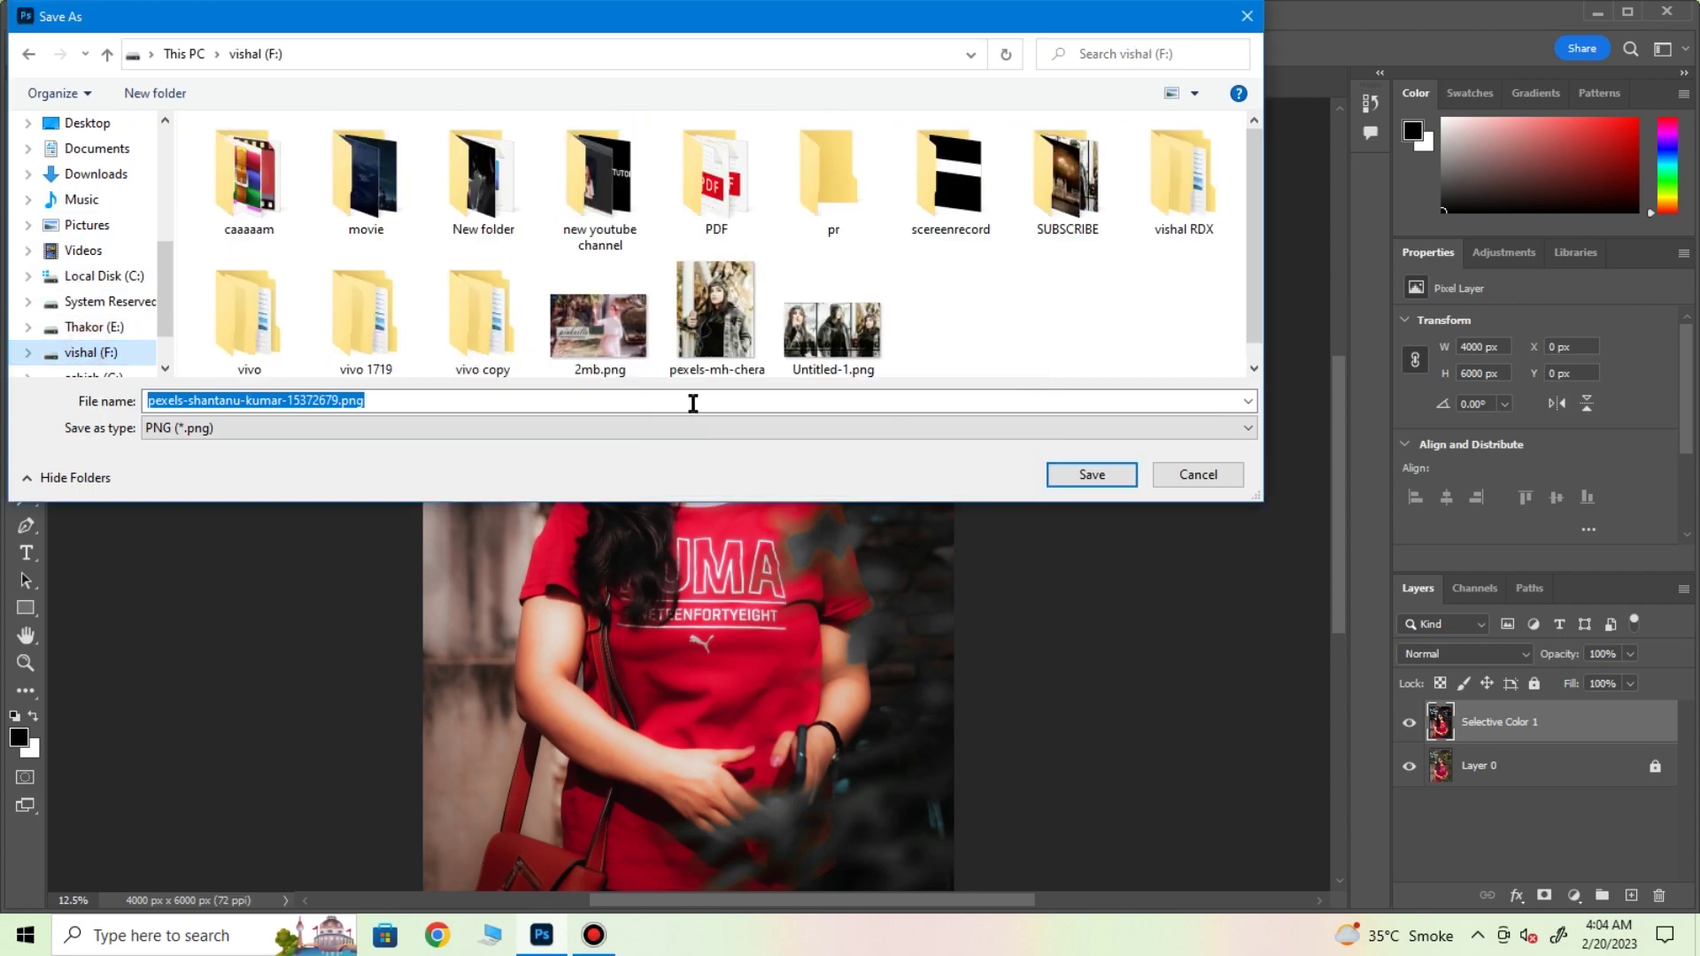
click(1080, 485)
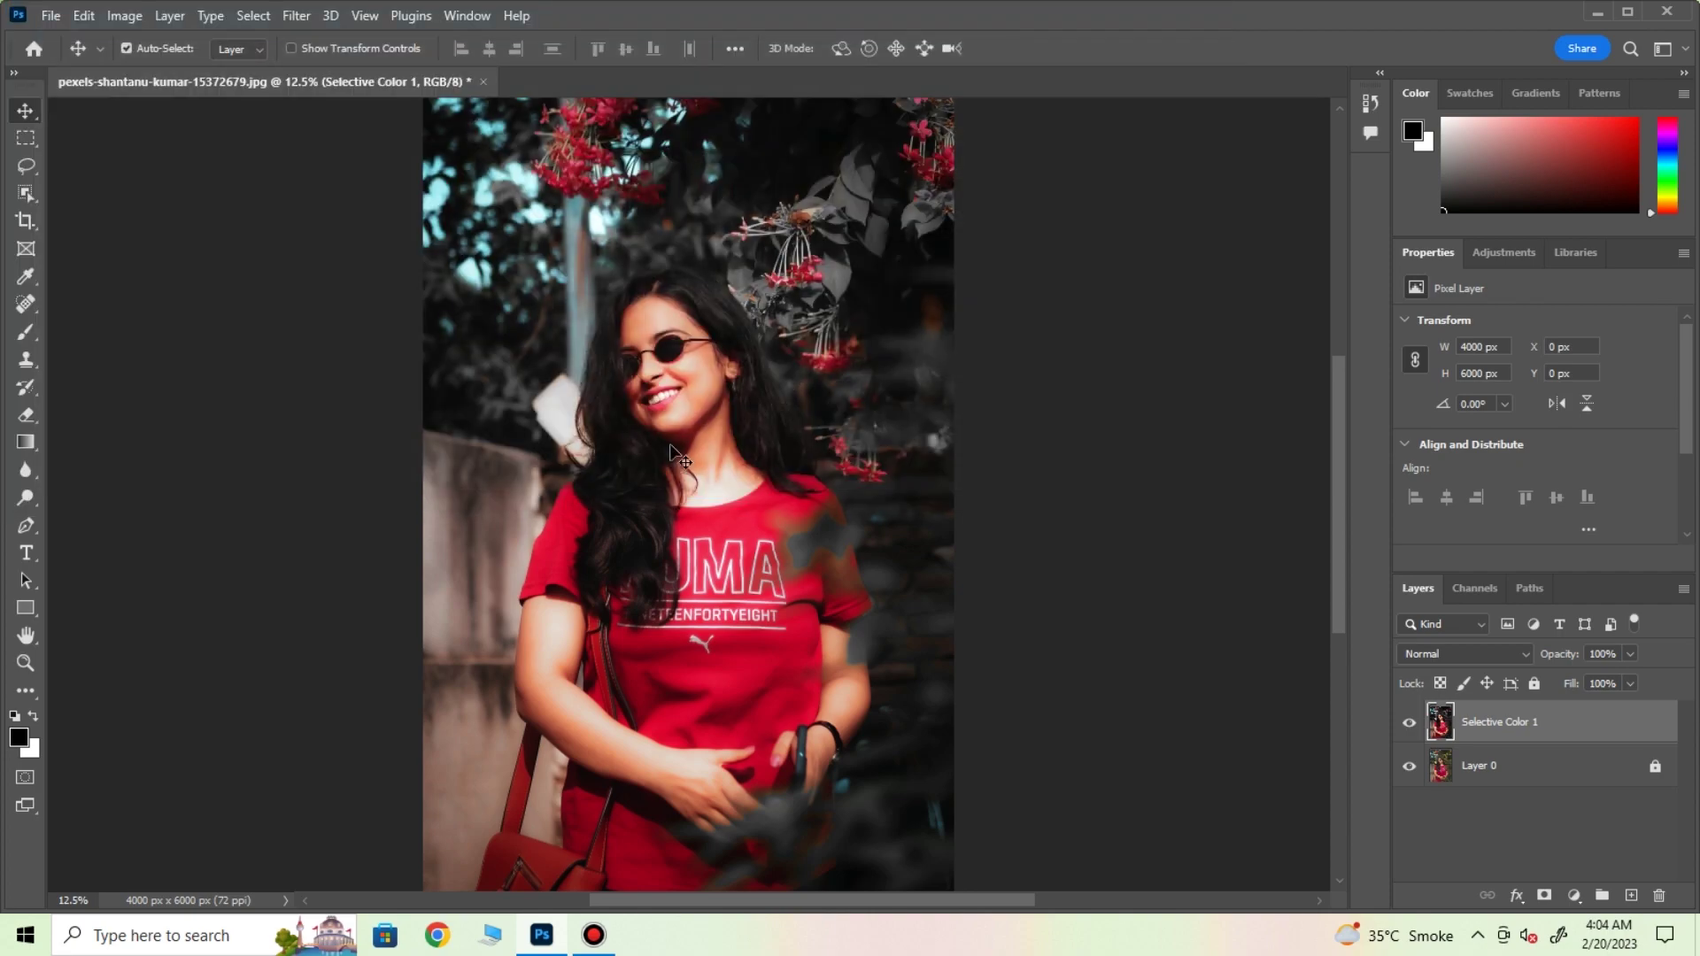